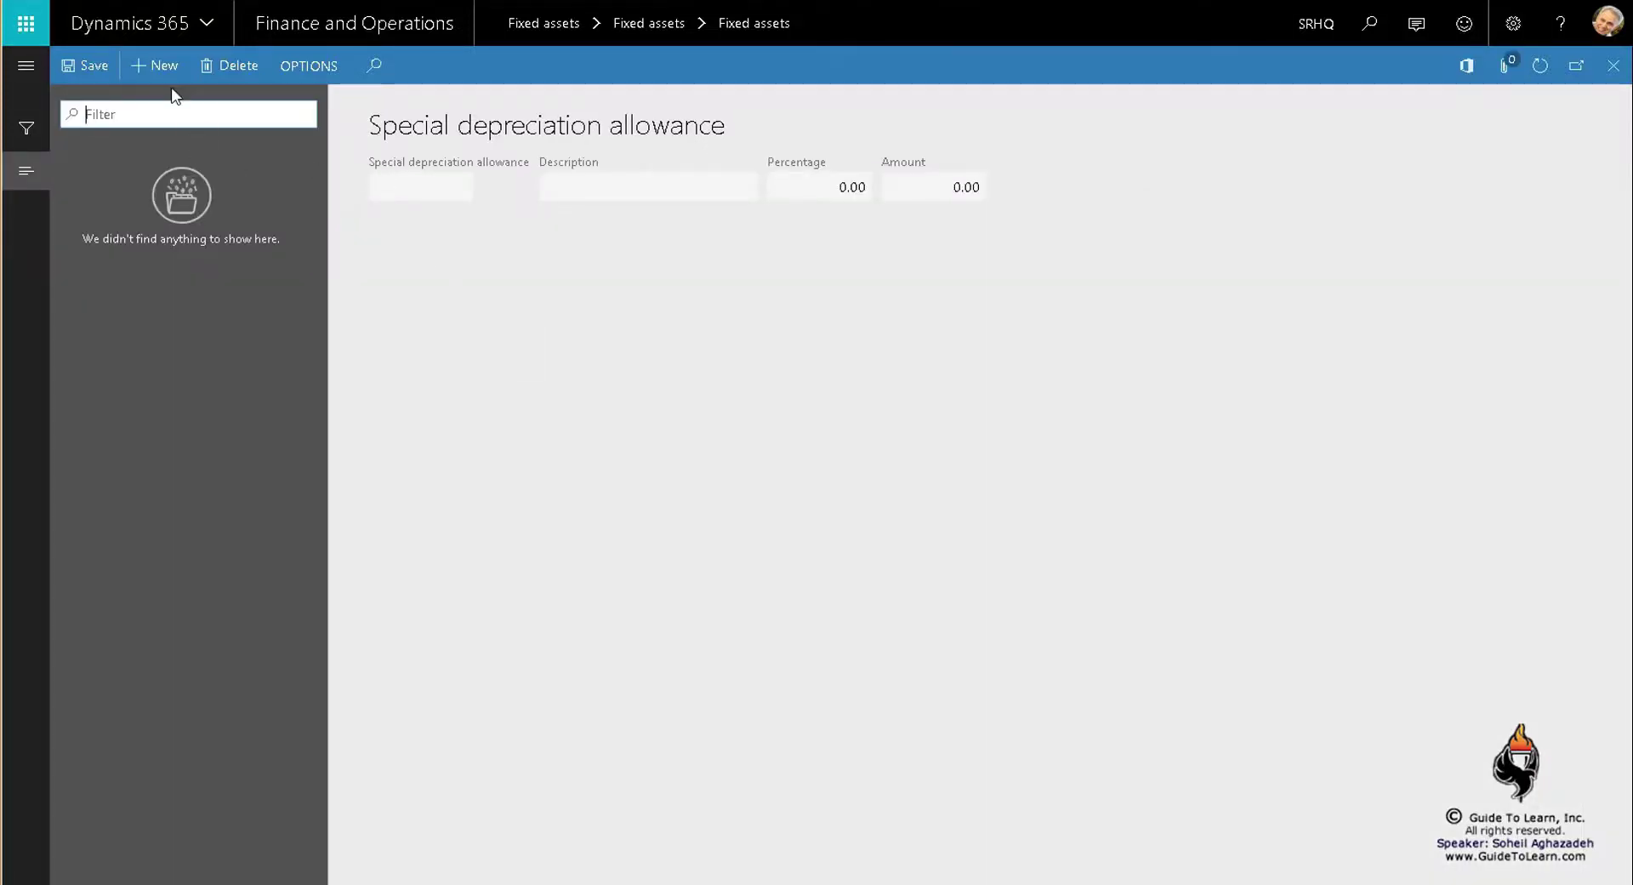
# - Create special depreciation allowance Sect817 with the description "20% of your cnc values" and a percentage of 2
pyautogui.click(158, 66)
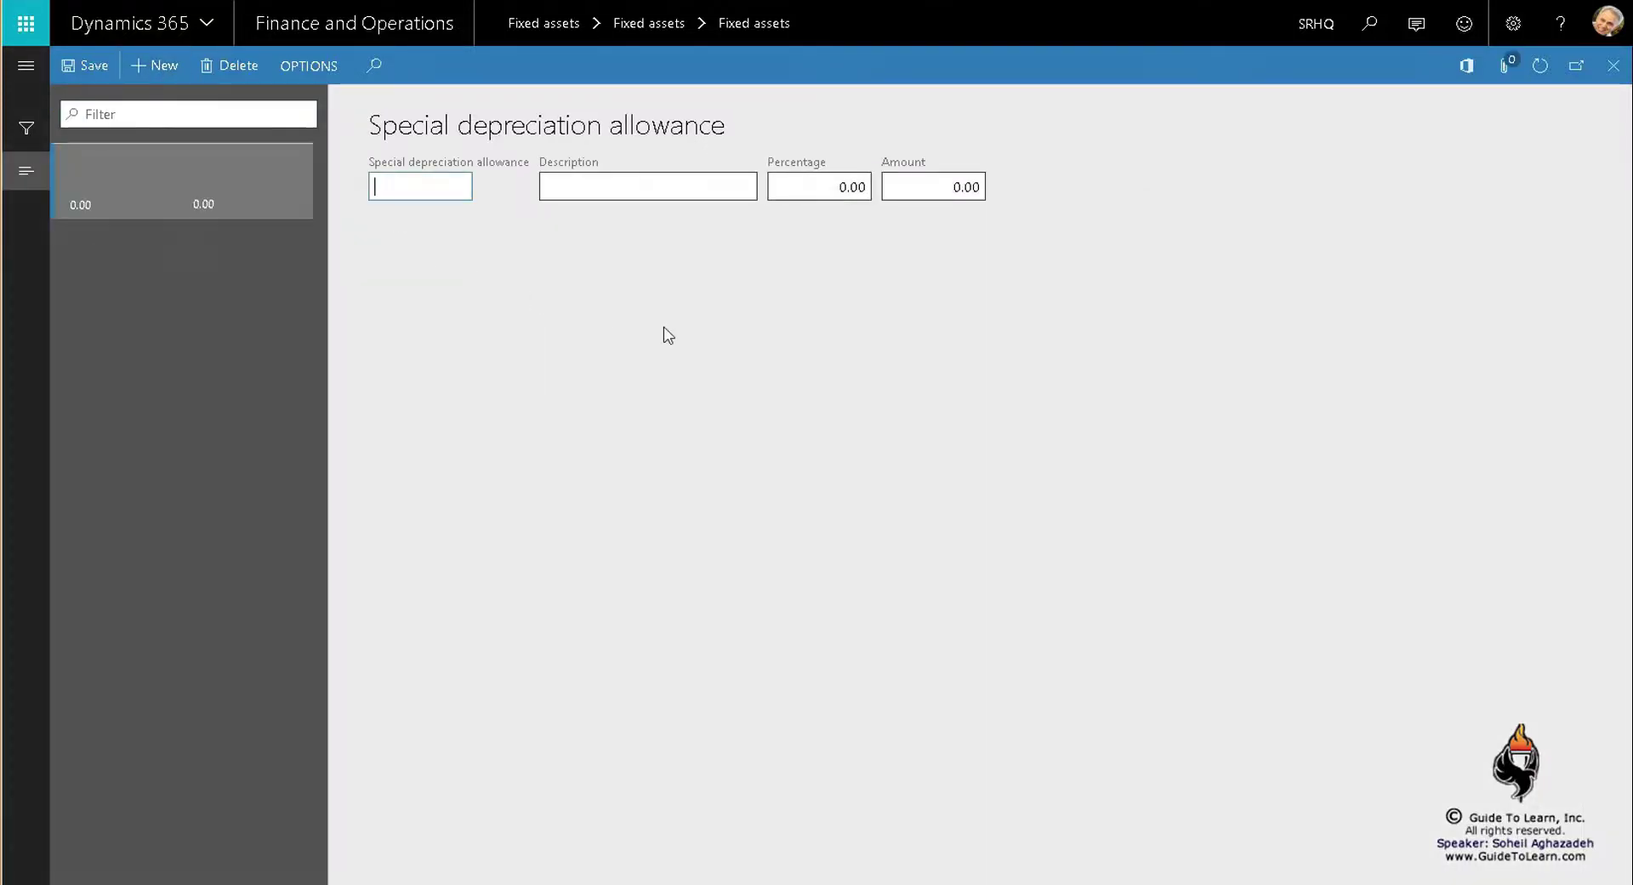
pyautogui.write('Sect817')
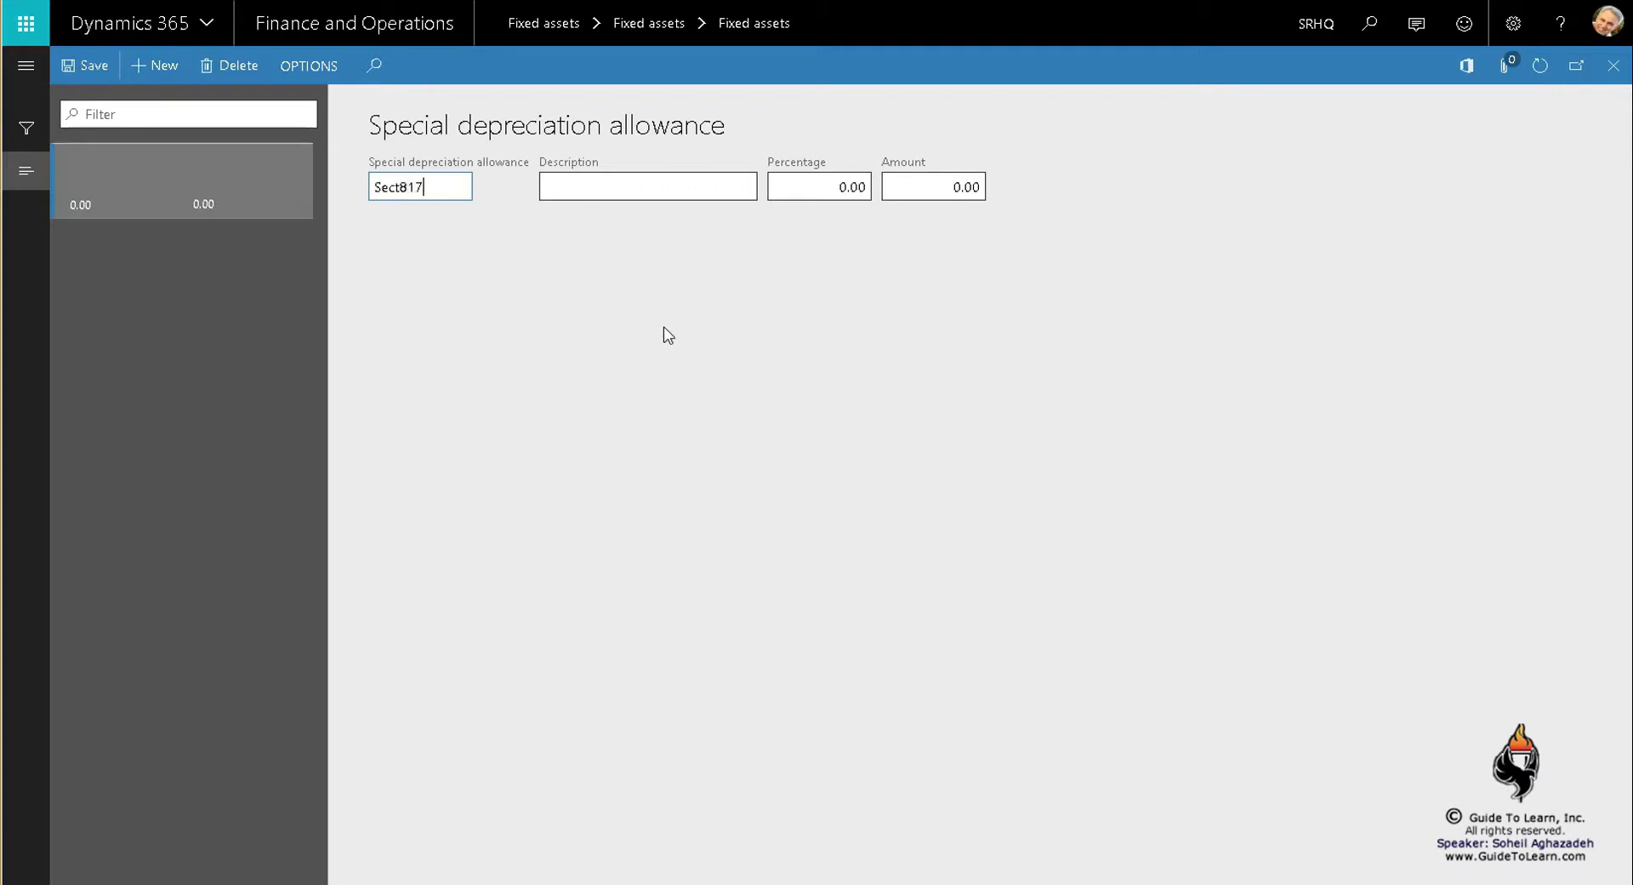
pyautogui.press('Tab')
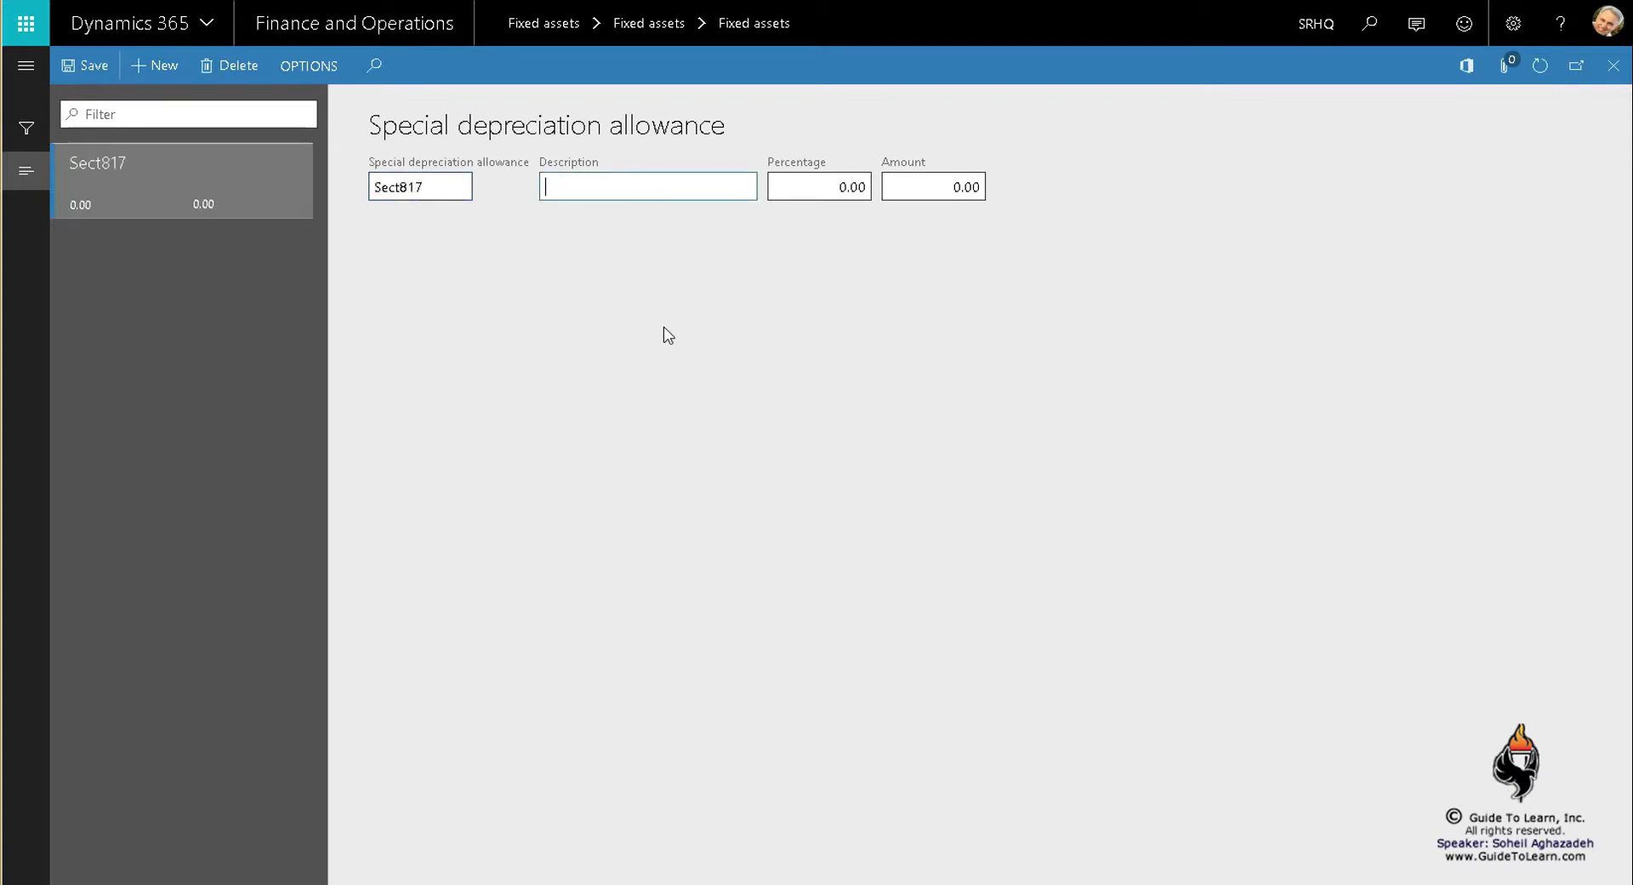
pyautogui.write('20% of your cnc values')
pyautogui.press('Tab')
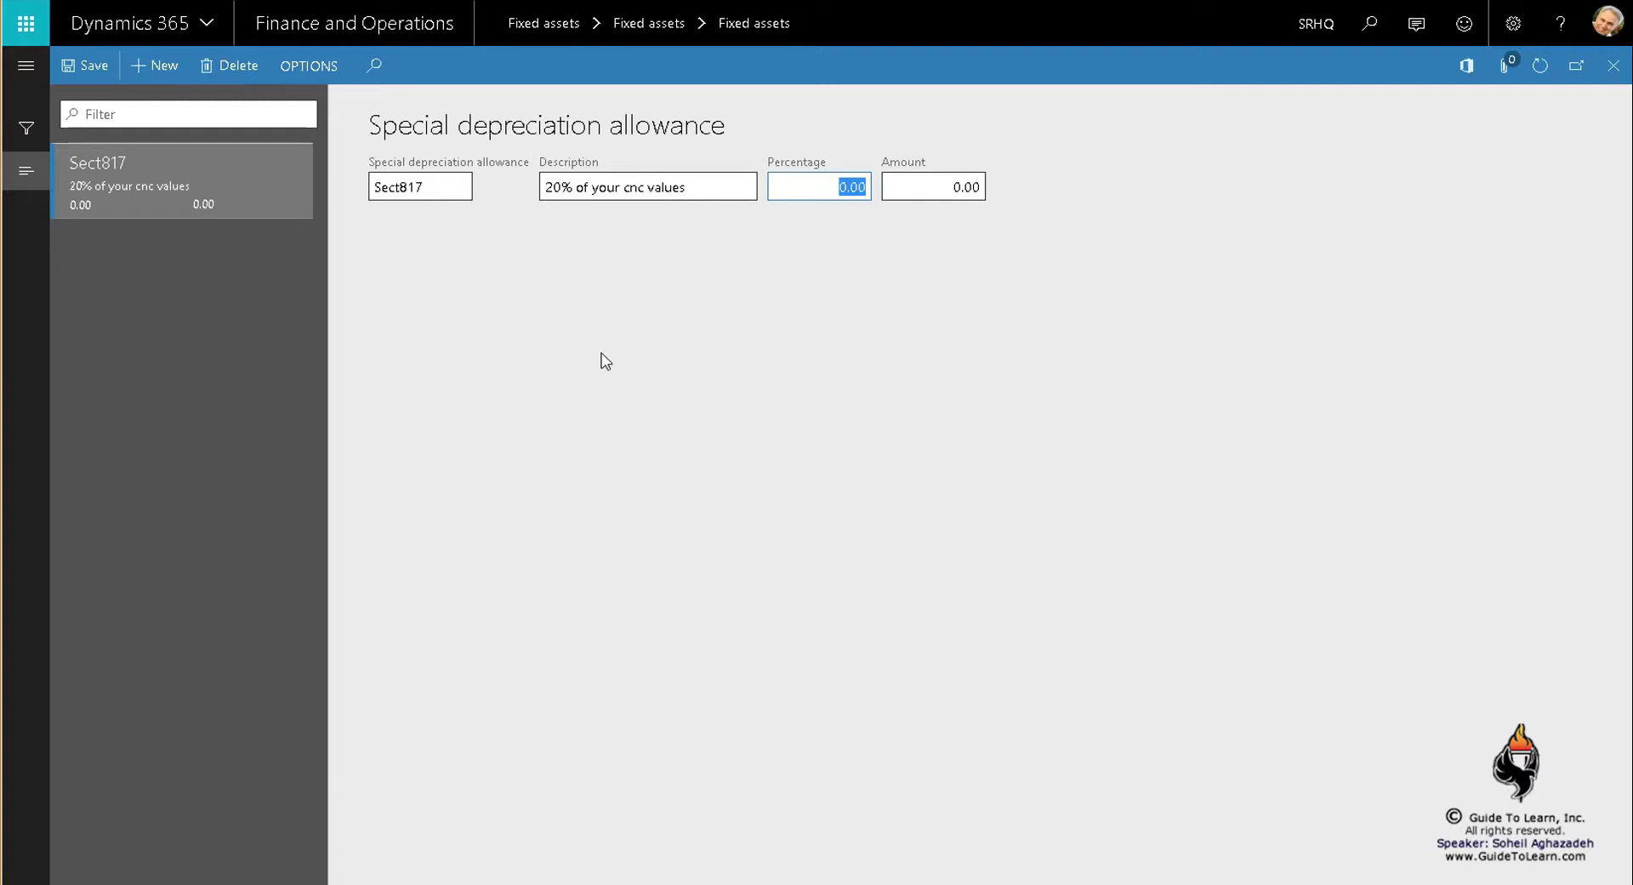
pyautogui.write('2')
pyautogui.press('Tab')
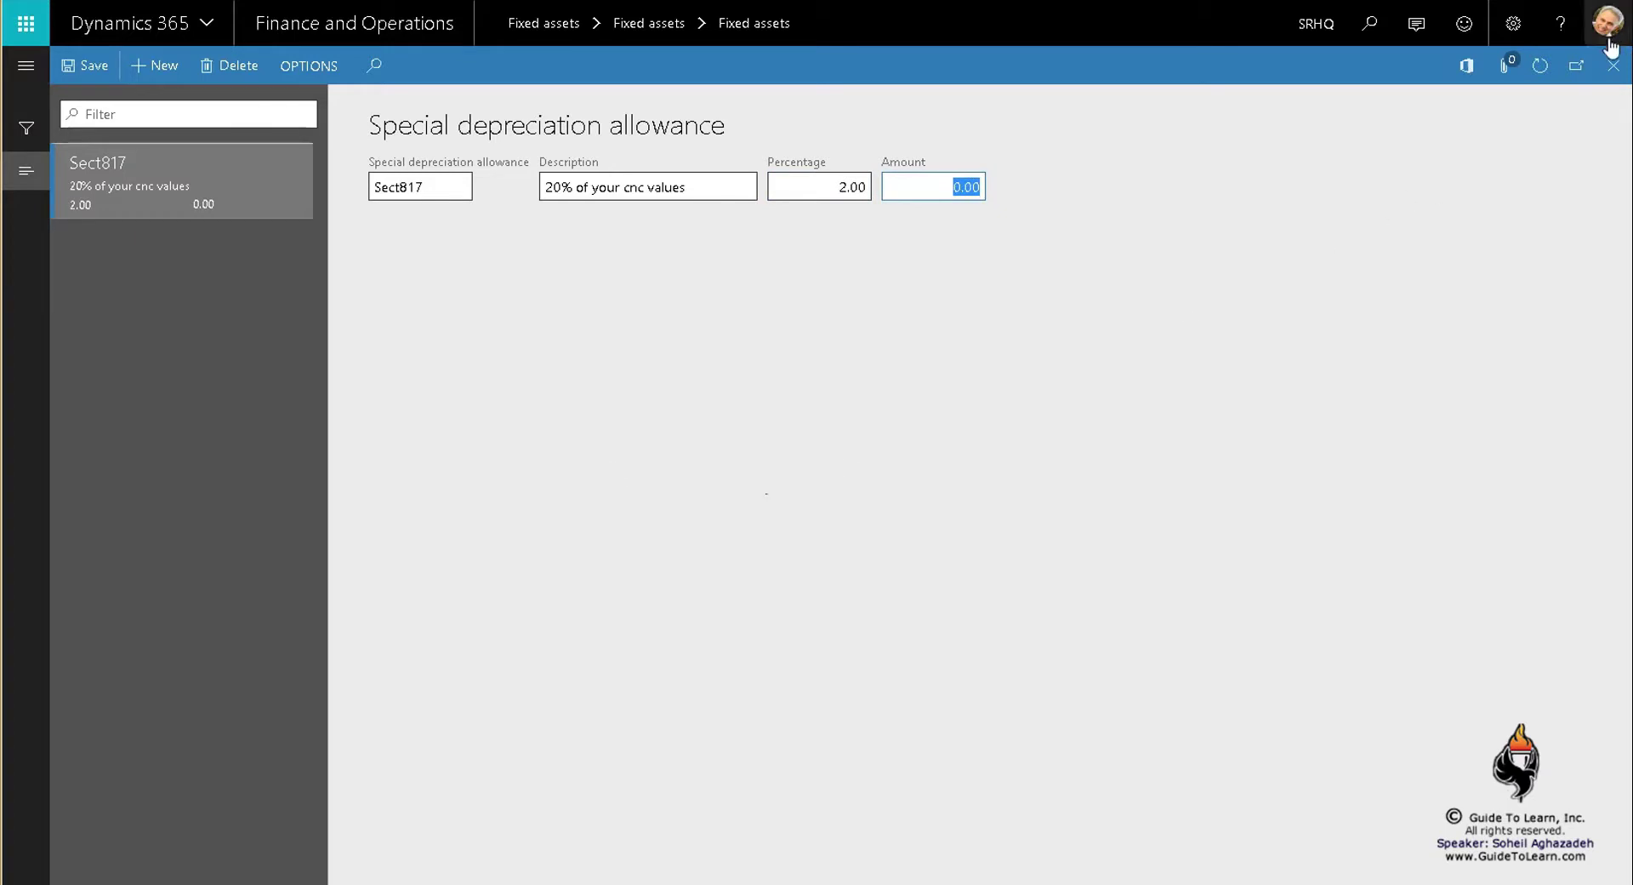
pyautogui.click(1614, 65)
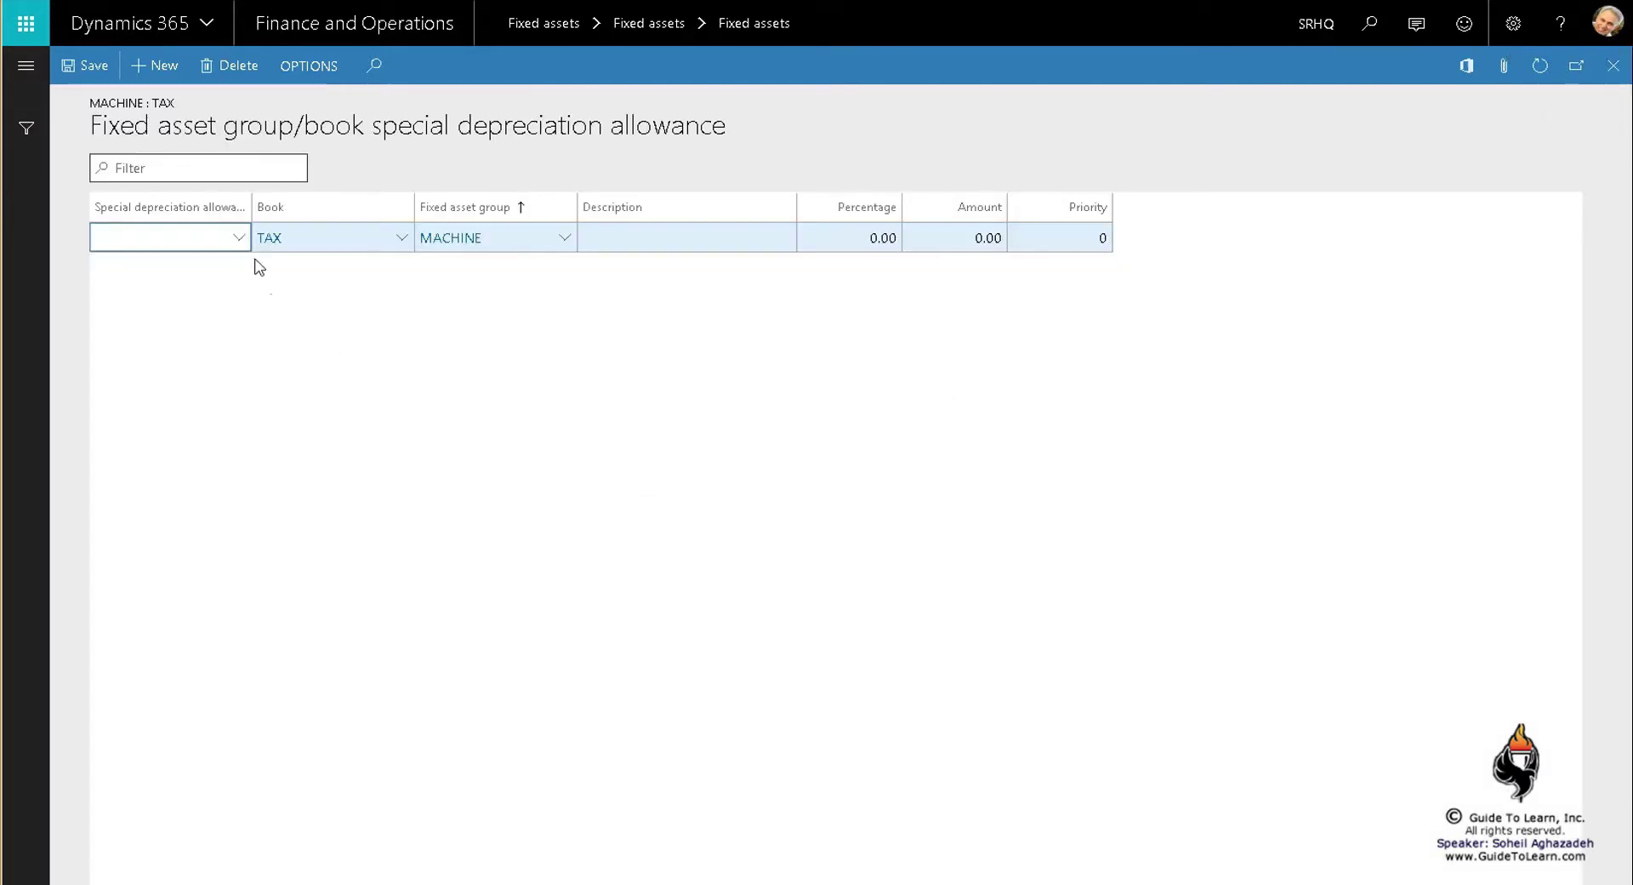
# - Assign the Sect817 special depreciation allowance to the TAX book of the MACHINE asset group
pyautogui.click(238, 238)
pyautogui.click(169, 297)
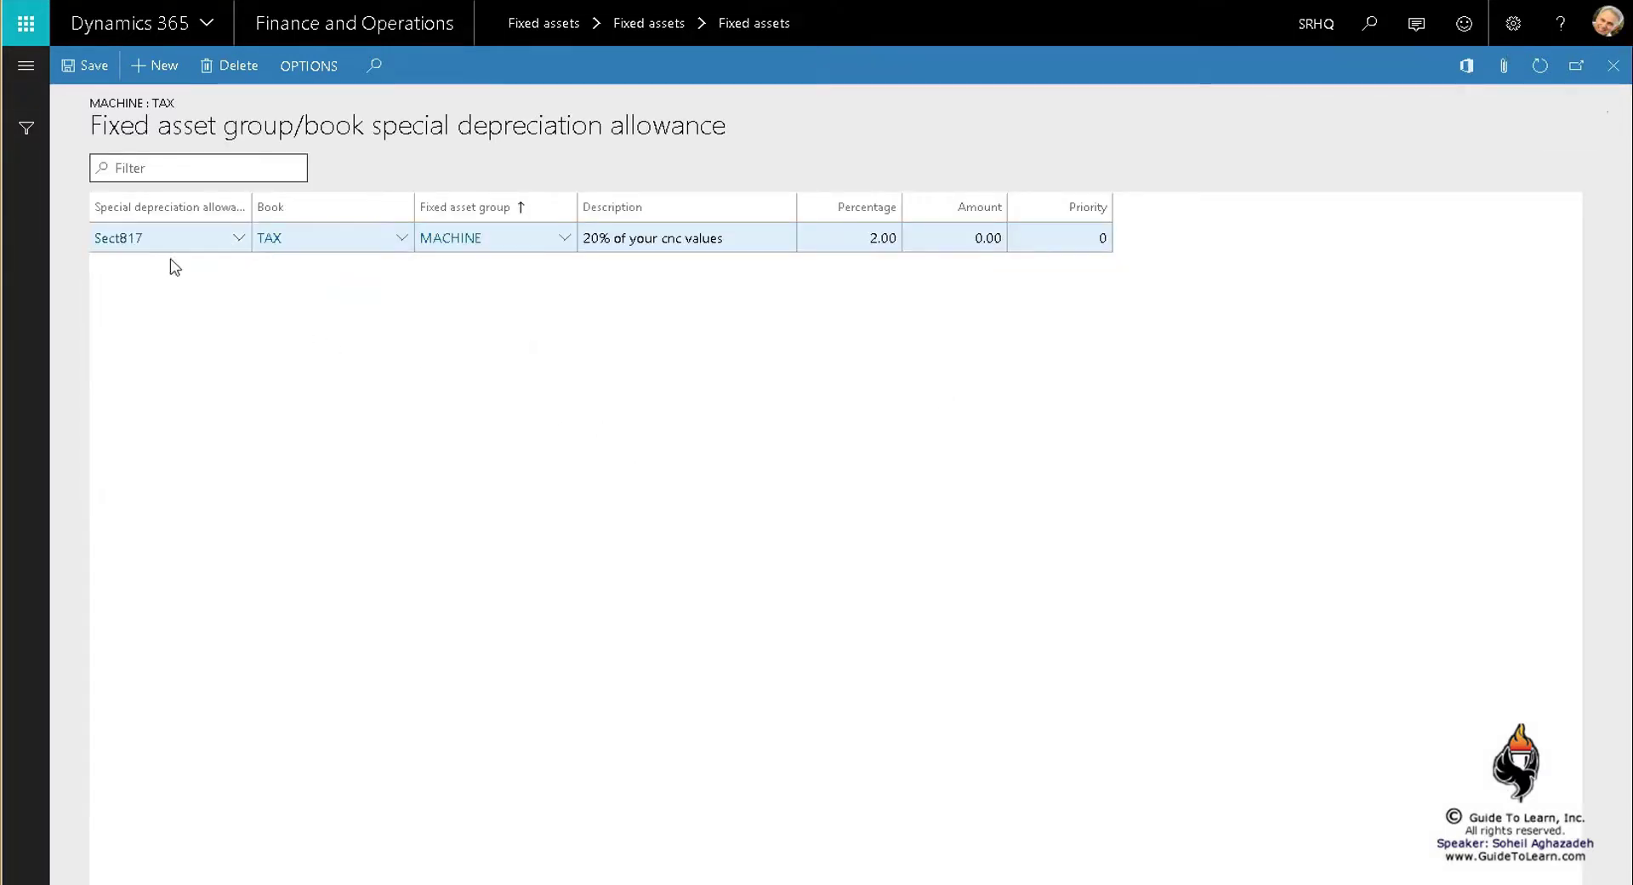
pyautogui.click(1033, 245)
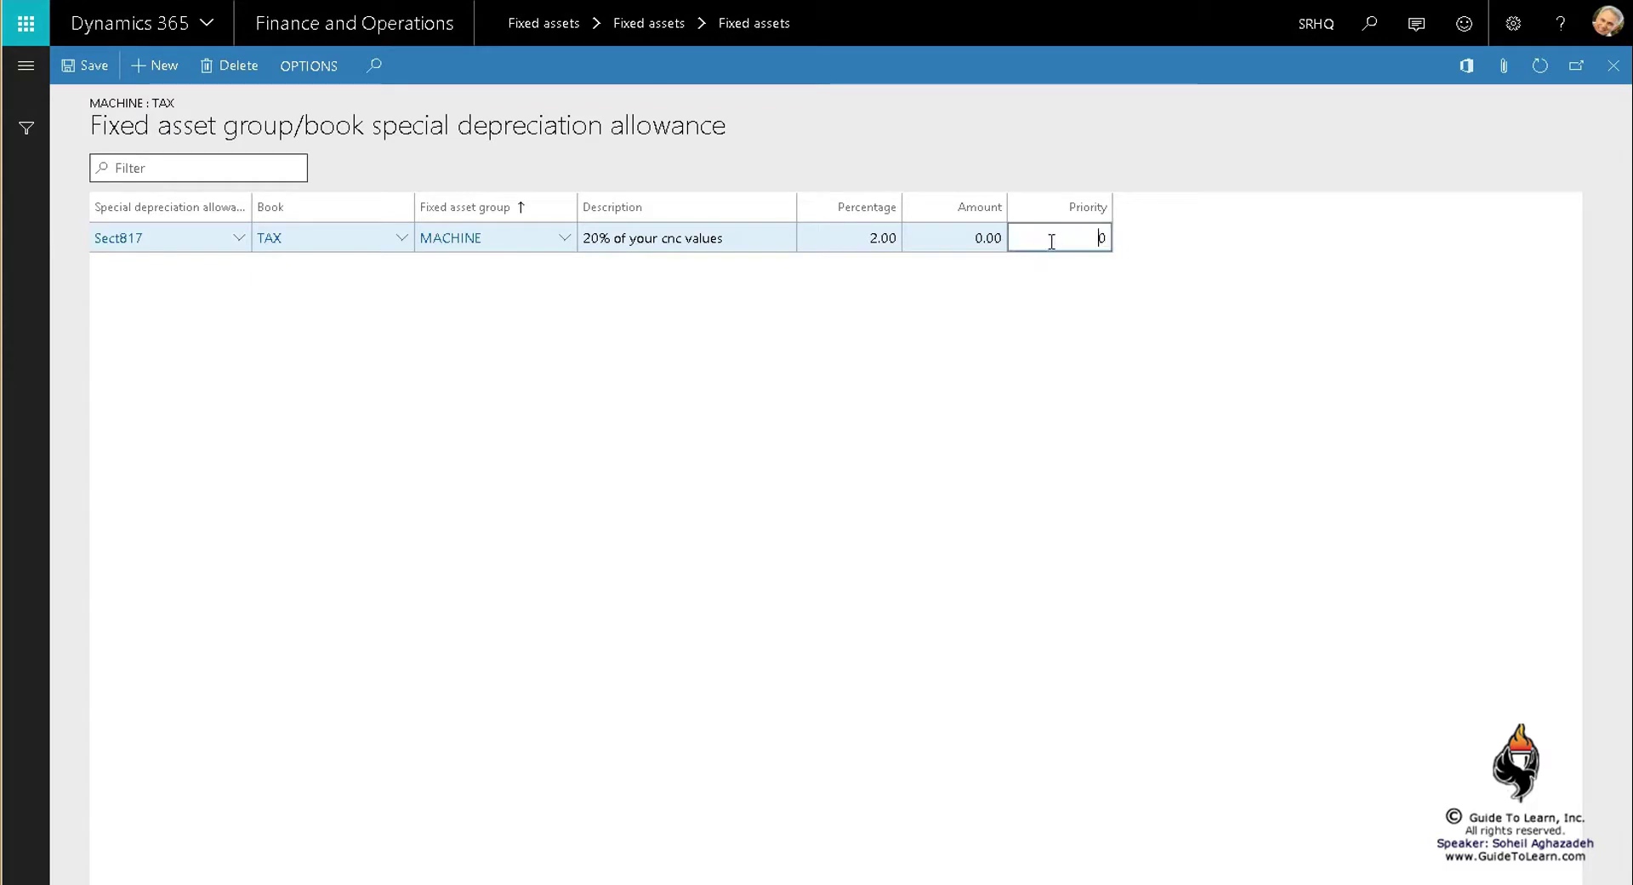
pyautogui.click(1419, 509)
pyautogui.moveTo(372, 126); pyautogui.dragTo(727, 117)
pyautogui.click(1614, 65)
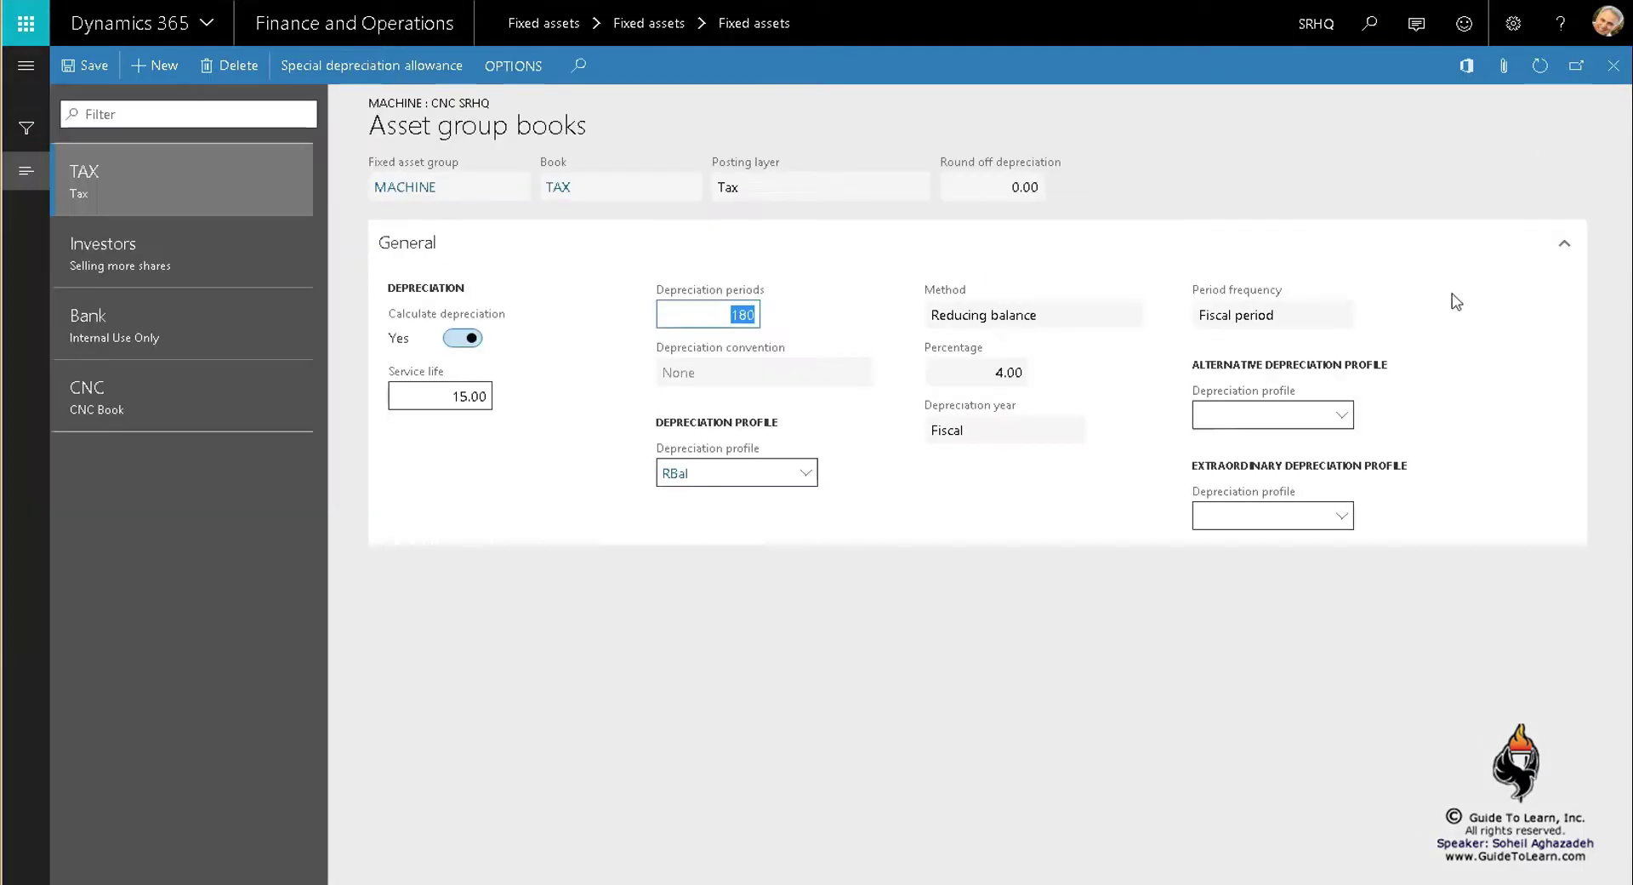
# - Leave the asset group setup and open the Fixed assets parameters
pyautogui.click(1614, 66)
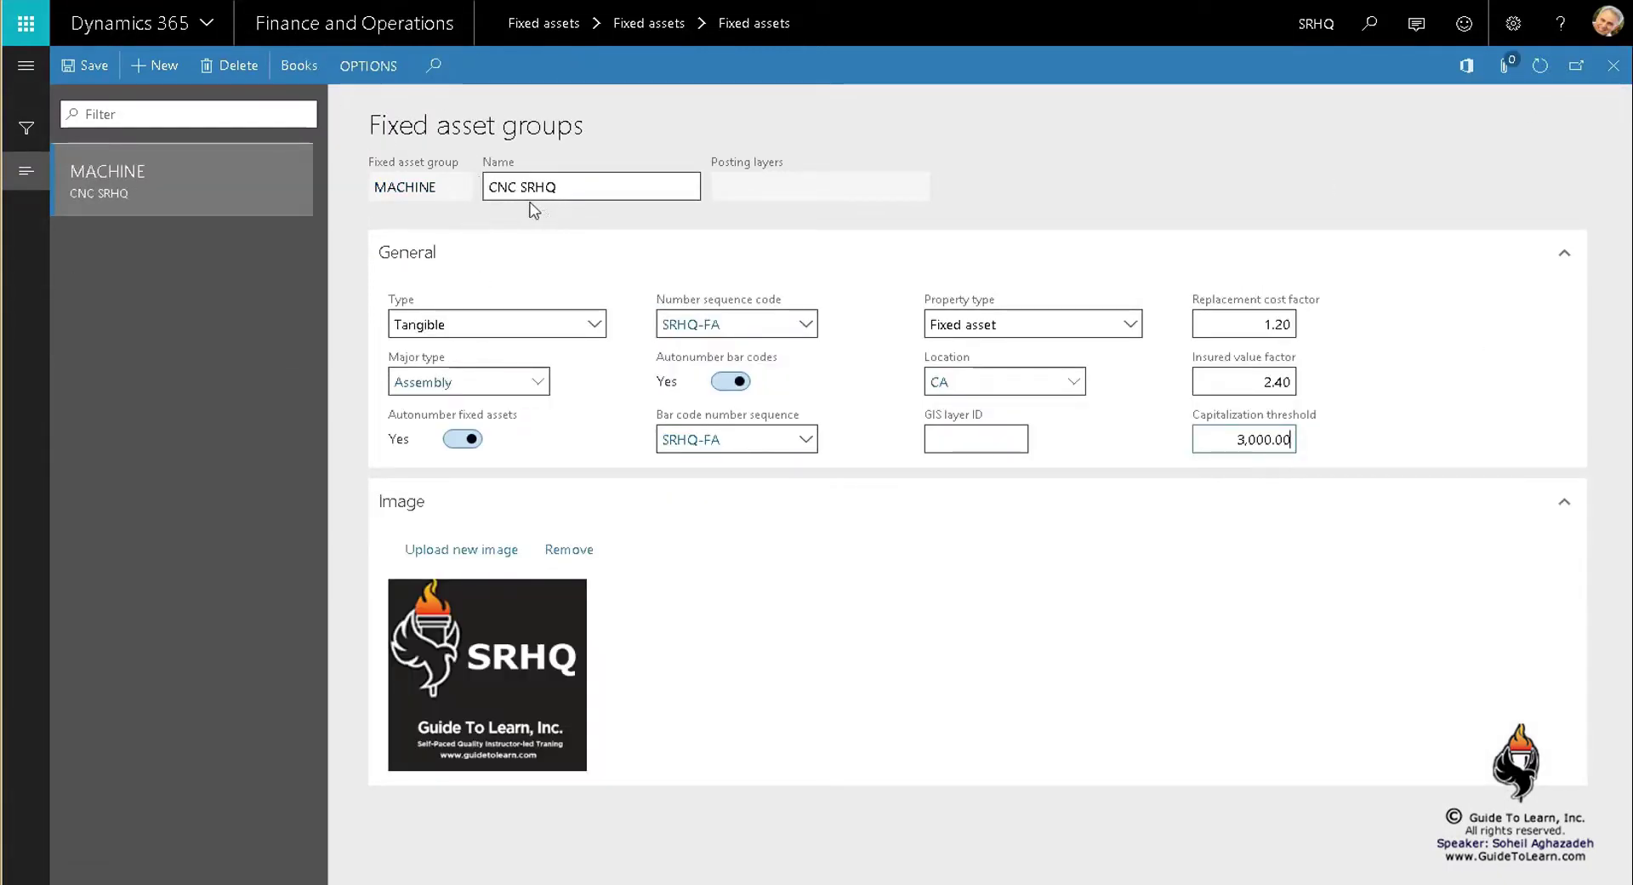
pyautogui.click(1614, 65)
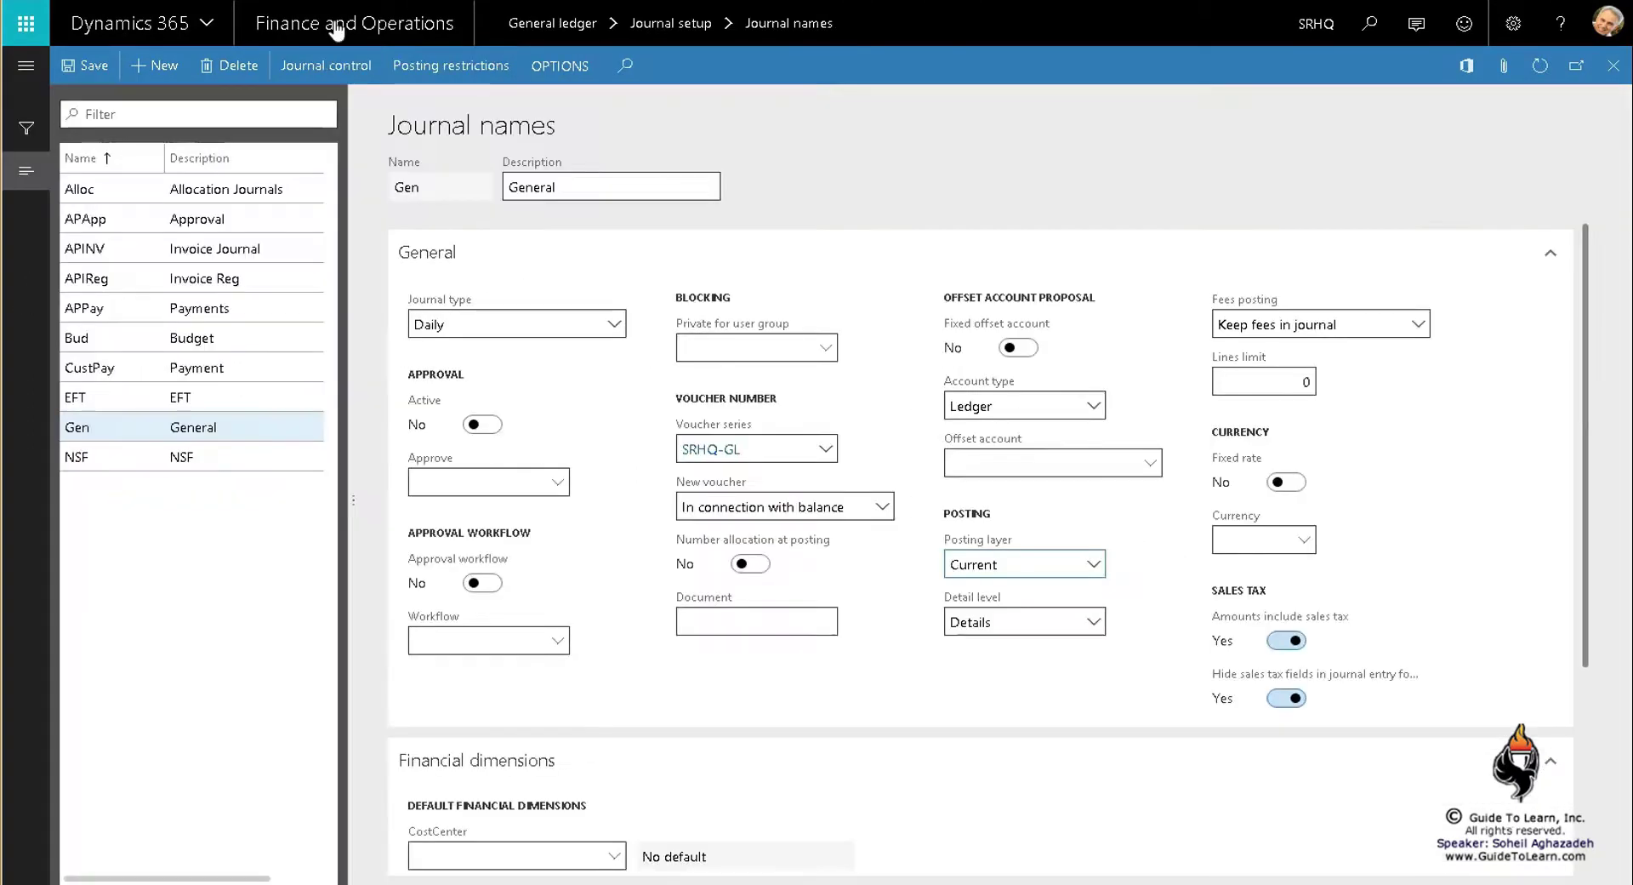
pyautogui.click(25, 66)
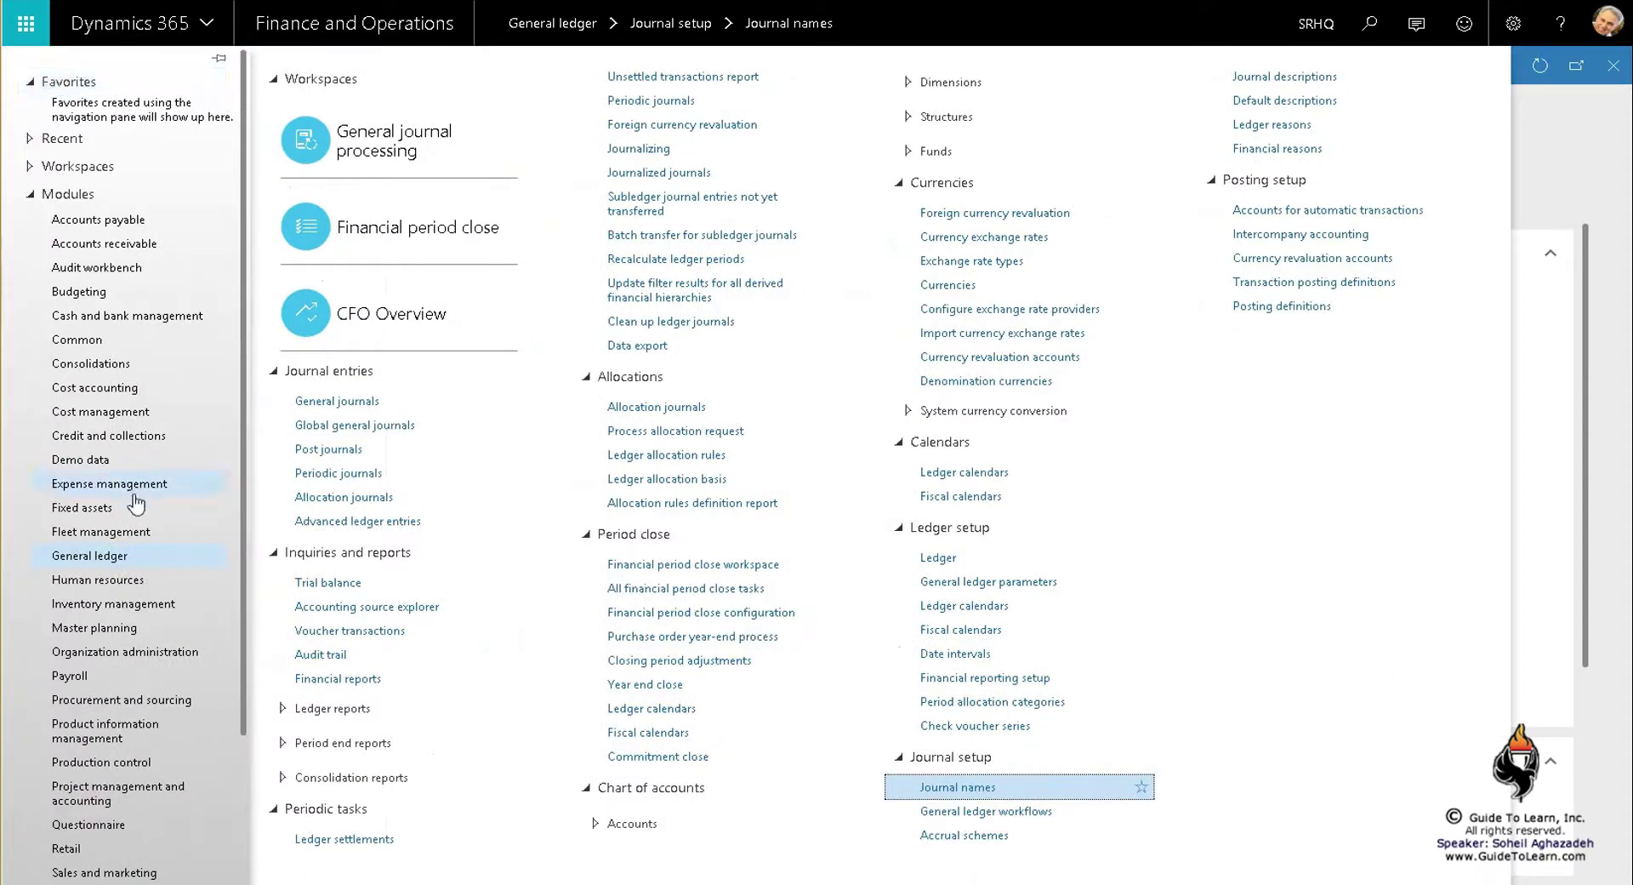
pyautogui.click(119, 513)
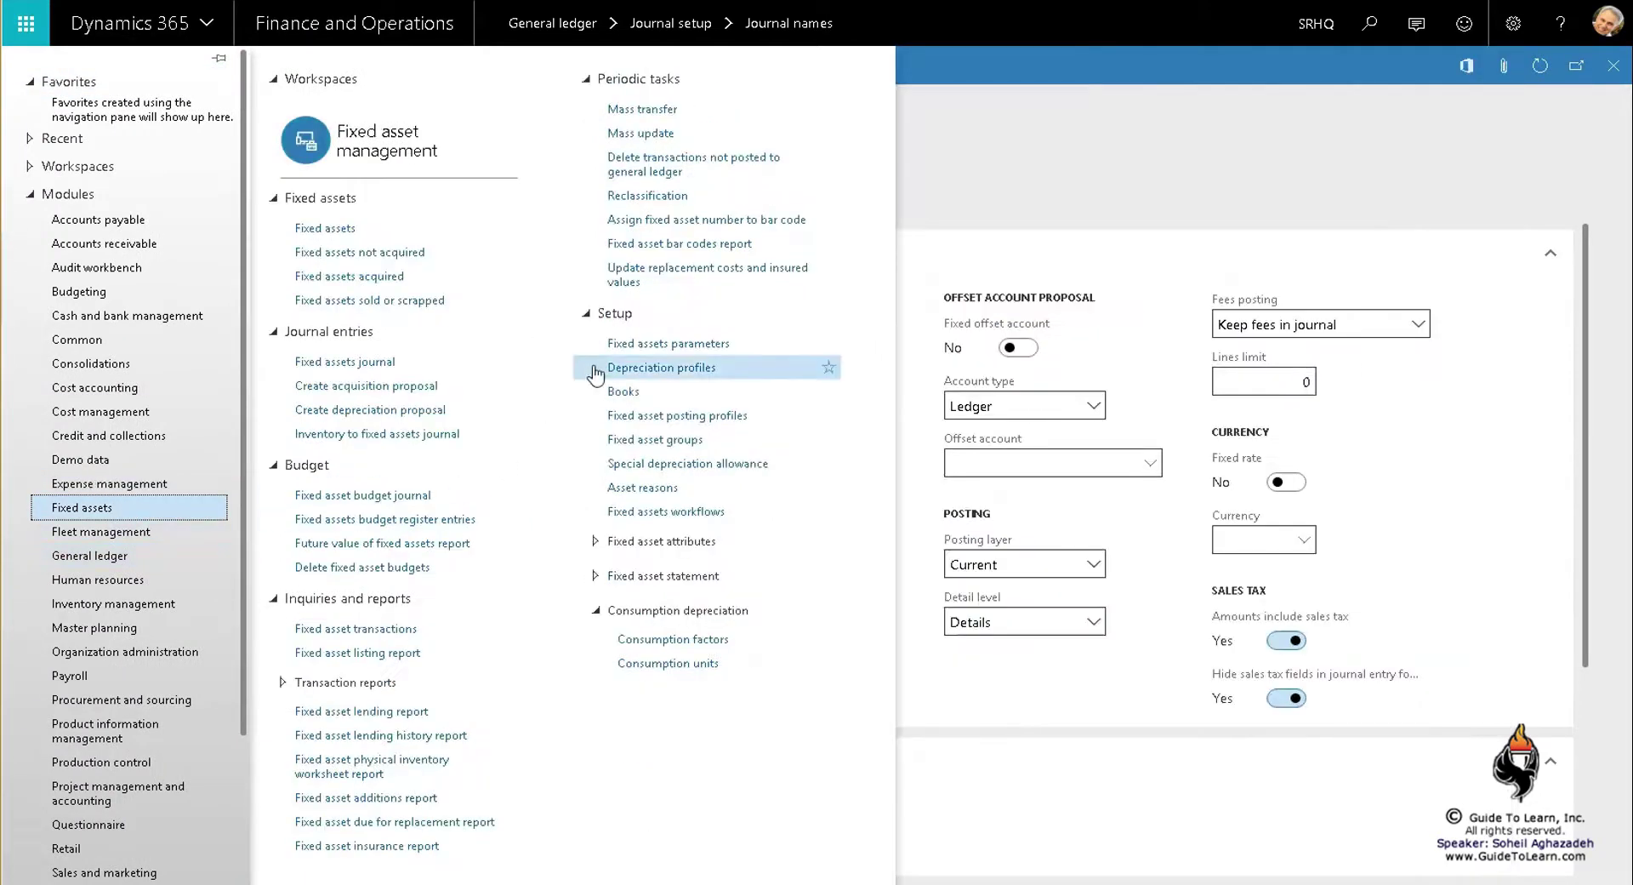
pyautogui.click(645, 344)
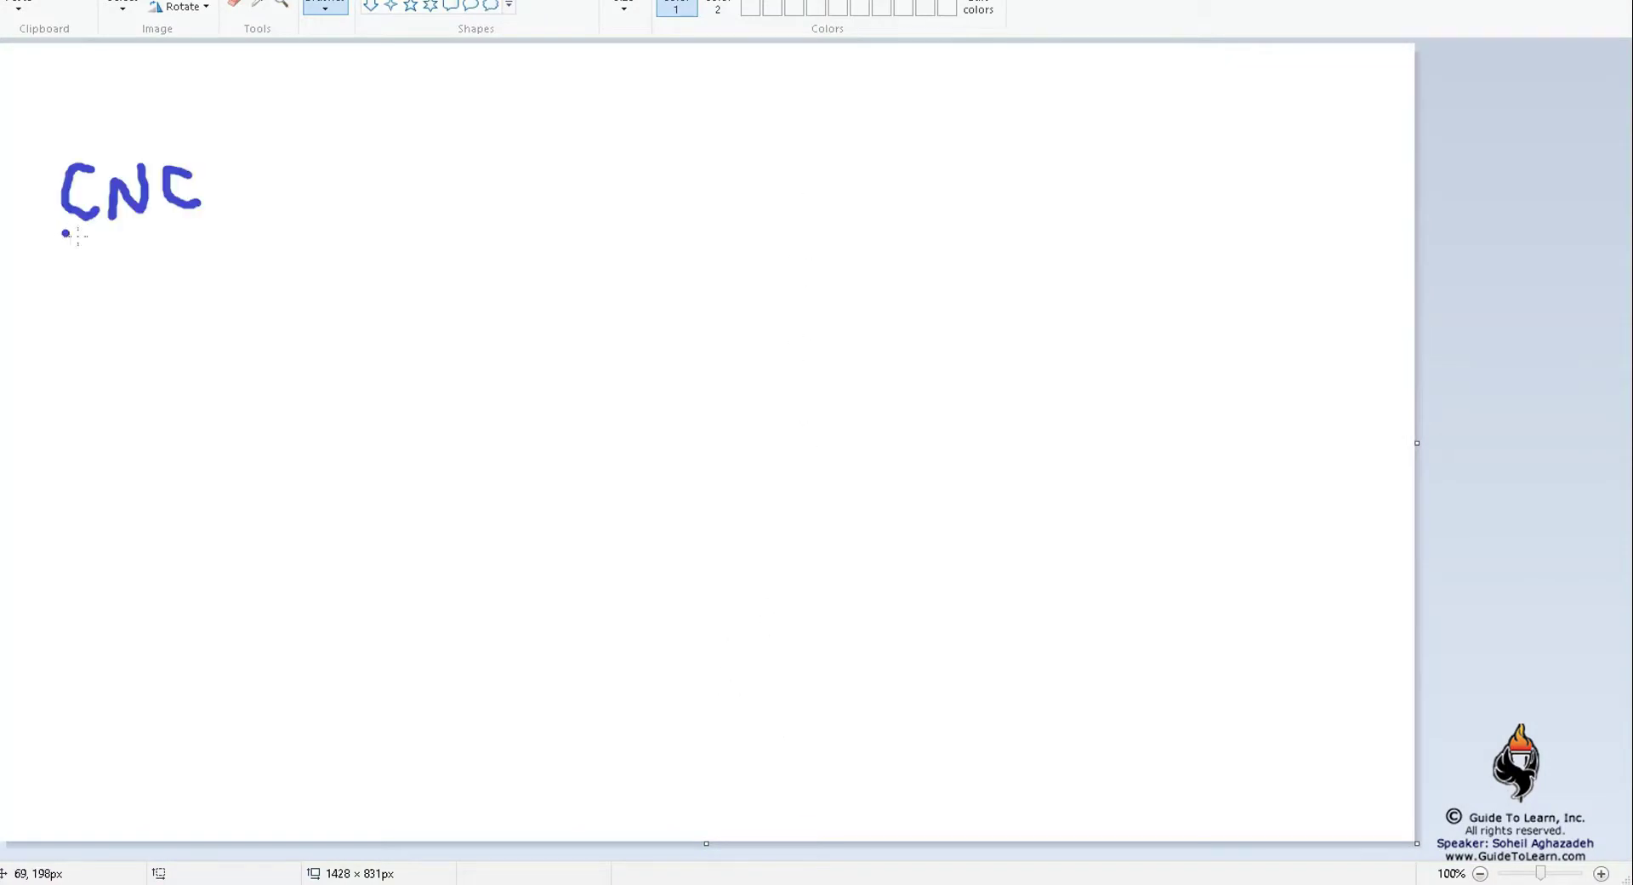
# - Switch to Paint, underline CNC in blue, and draw a green arrow from VI to a crossed green circle
pyautogui.moveTo(66, 233); pyautogui.dragTo(199, 241)
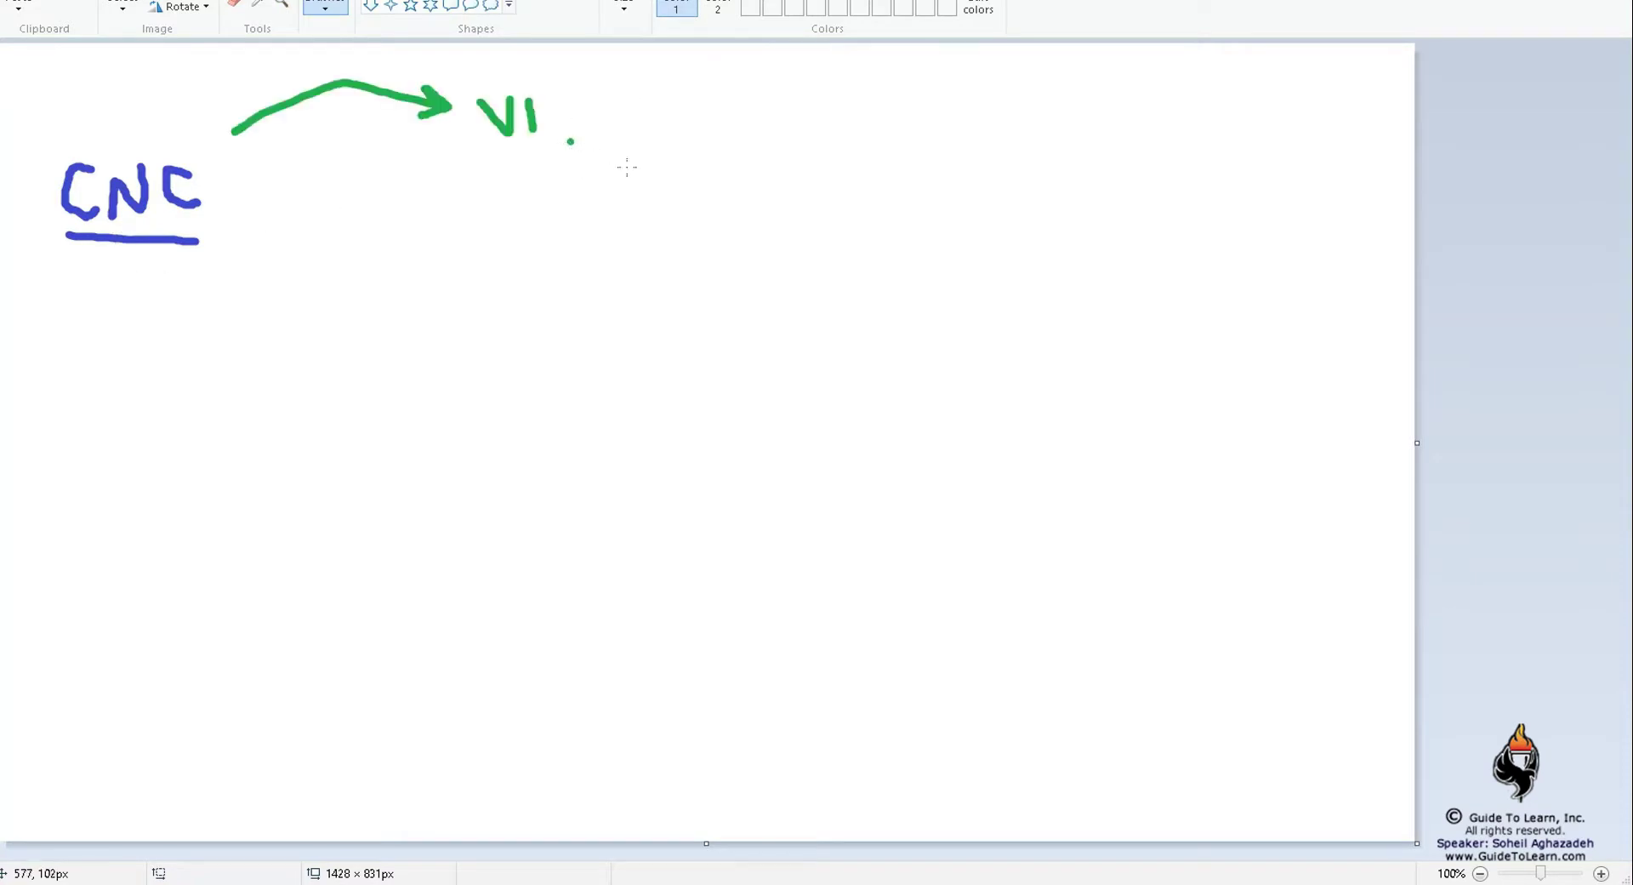
pyautogui.moveTo(627, 167)
pyautogui.mouseDown()
pyautogui.moveTo(658, 187)
pyautogui.moveTo(617, 180)
pyautogui.mouseUp()
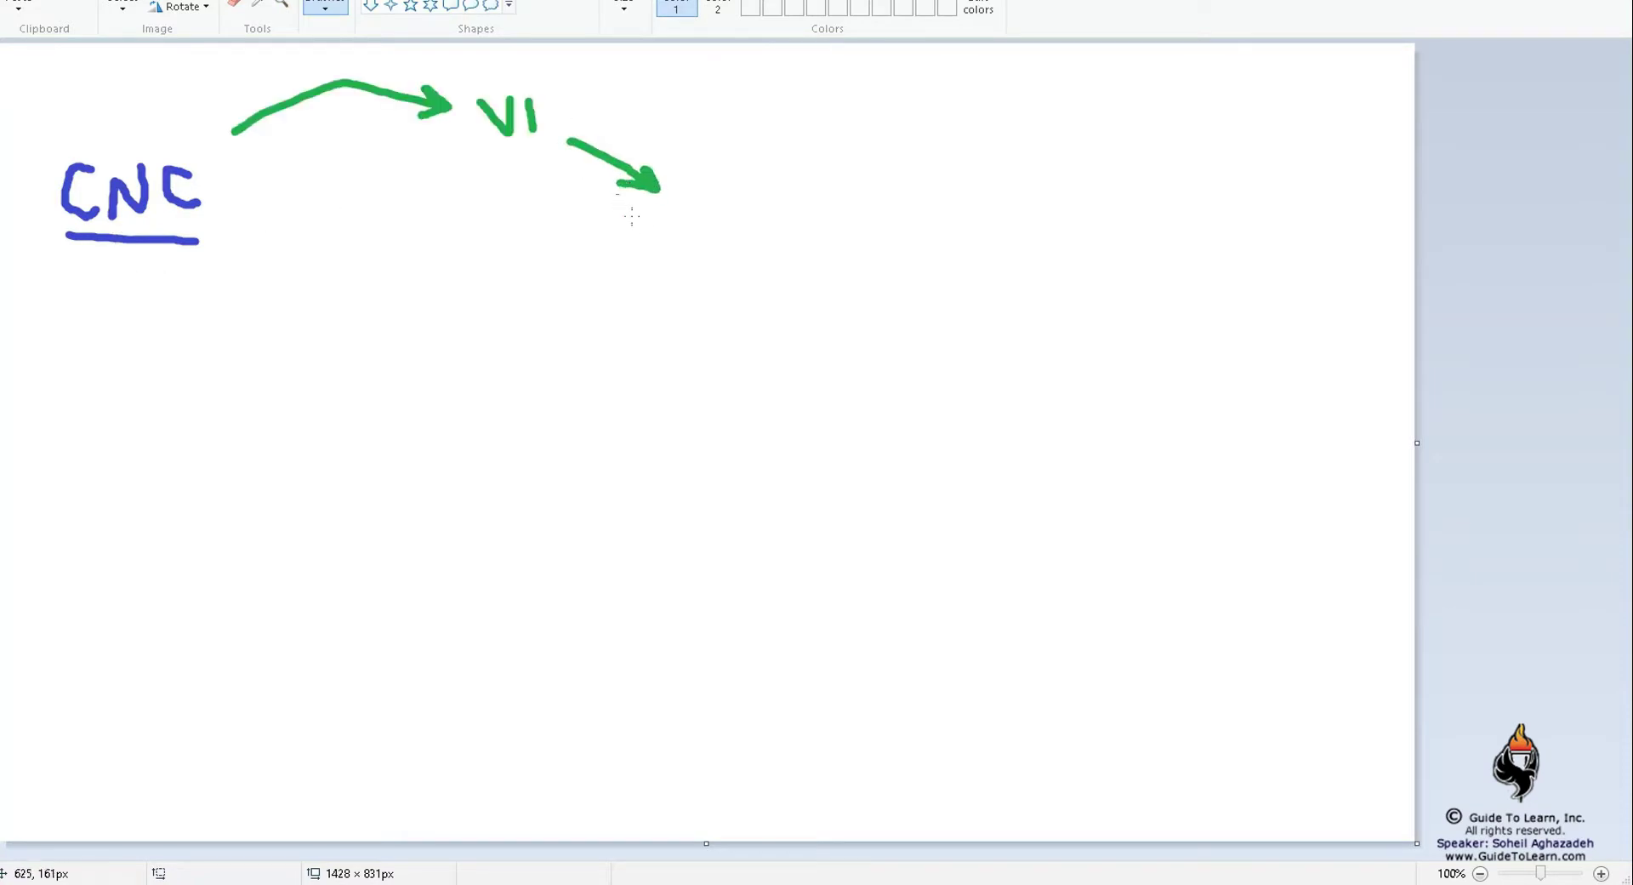
pyautogui.moveTo(696, 213)
pyautogui.mouseDown()
pyautogui.moveTo(601, 194)
pyautogui.moveTo(719, 281)
pyautogui.moveTo(685, 218)
pyautogui.moveTo(561, 308)
pyautogui.mouseUp()
pyautogui.moveTo(615, 195); pyautogui.dragTo(702, 316)
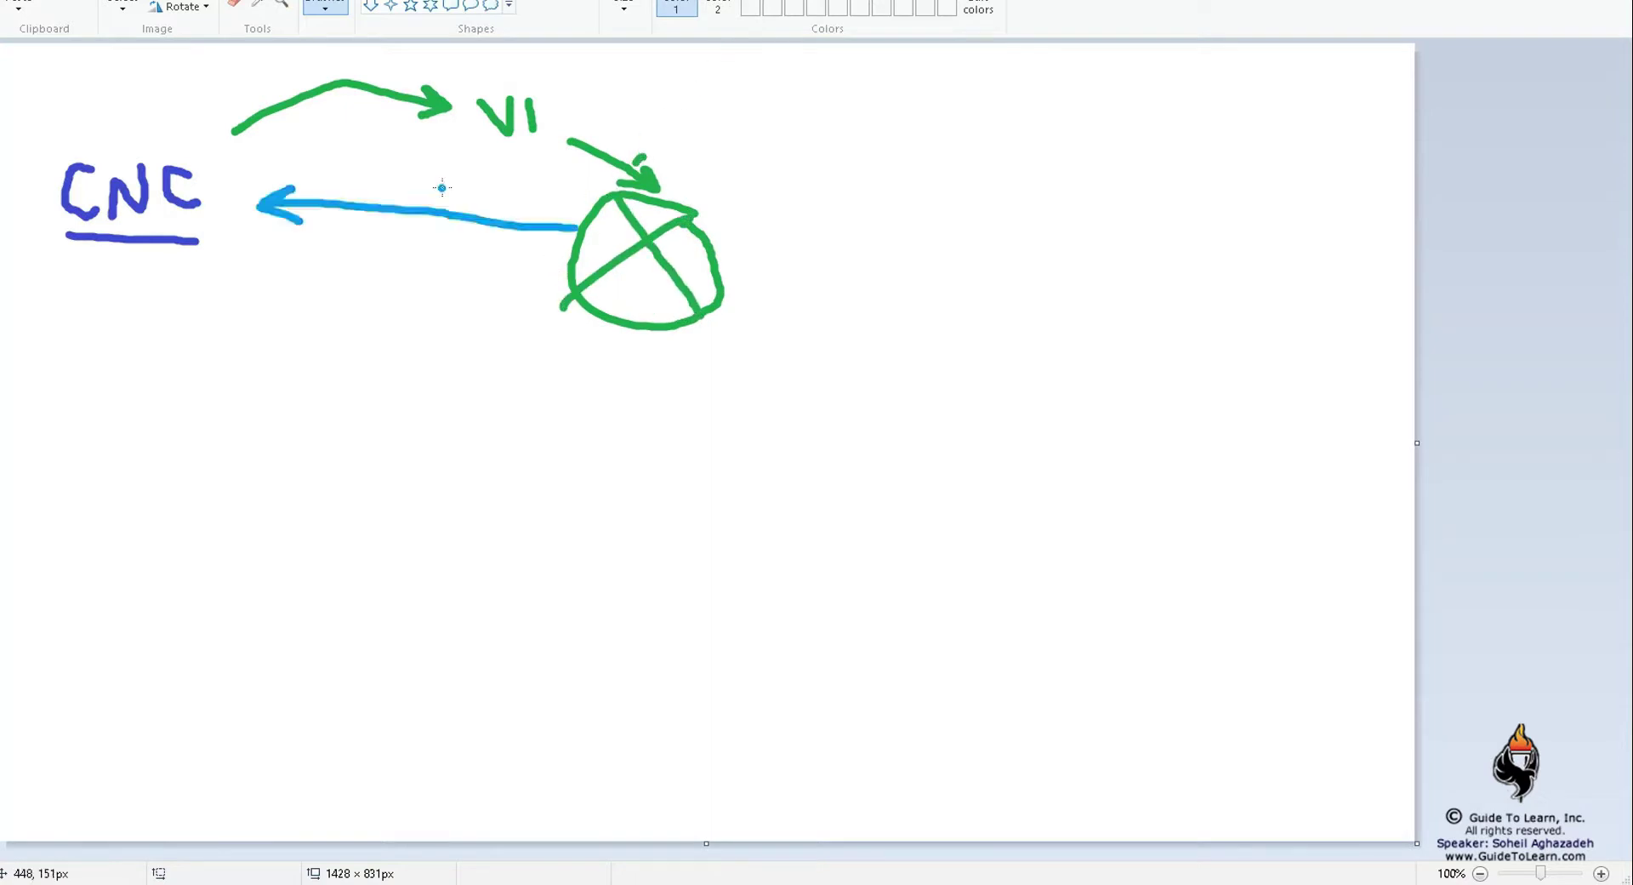
# - Write the letter P in light blue above the arrow that points from the circle to CNC
pyautogui.moveTo(441, 163)
pyautogui.mouseDown()
pyautogui.moveTo(444, 198)
pyautogui.moveTo(465, 162)
pyautogui.moveTo(444, 182)
pyautogui.mouseUp()
pyautogui.click(469, 195)
pyautogui.hotkey('ctrl', 'z')
# - Below CNC, draw a blue bar with an arrow labelled I, and a downward arrow leading to "Purch."
pyautogui.moveTo(236, 295); pyautogui.dragTo(246, 427)
pyautogui.moveTo(137, 385)
pyautogui.mouseDown()
pyautogui.moveTo(223, 383)
pyautogui.moveTo(201, 397)
pyautogui.moveTo(206, 485)
pyautogui.moveTo(218, 445)
pyautogui.moveTo(230, 484)
pyautogui.mouseUp()
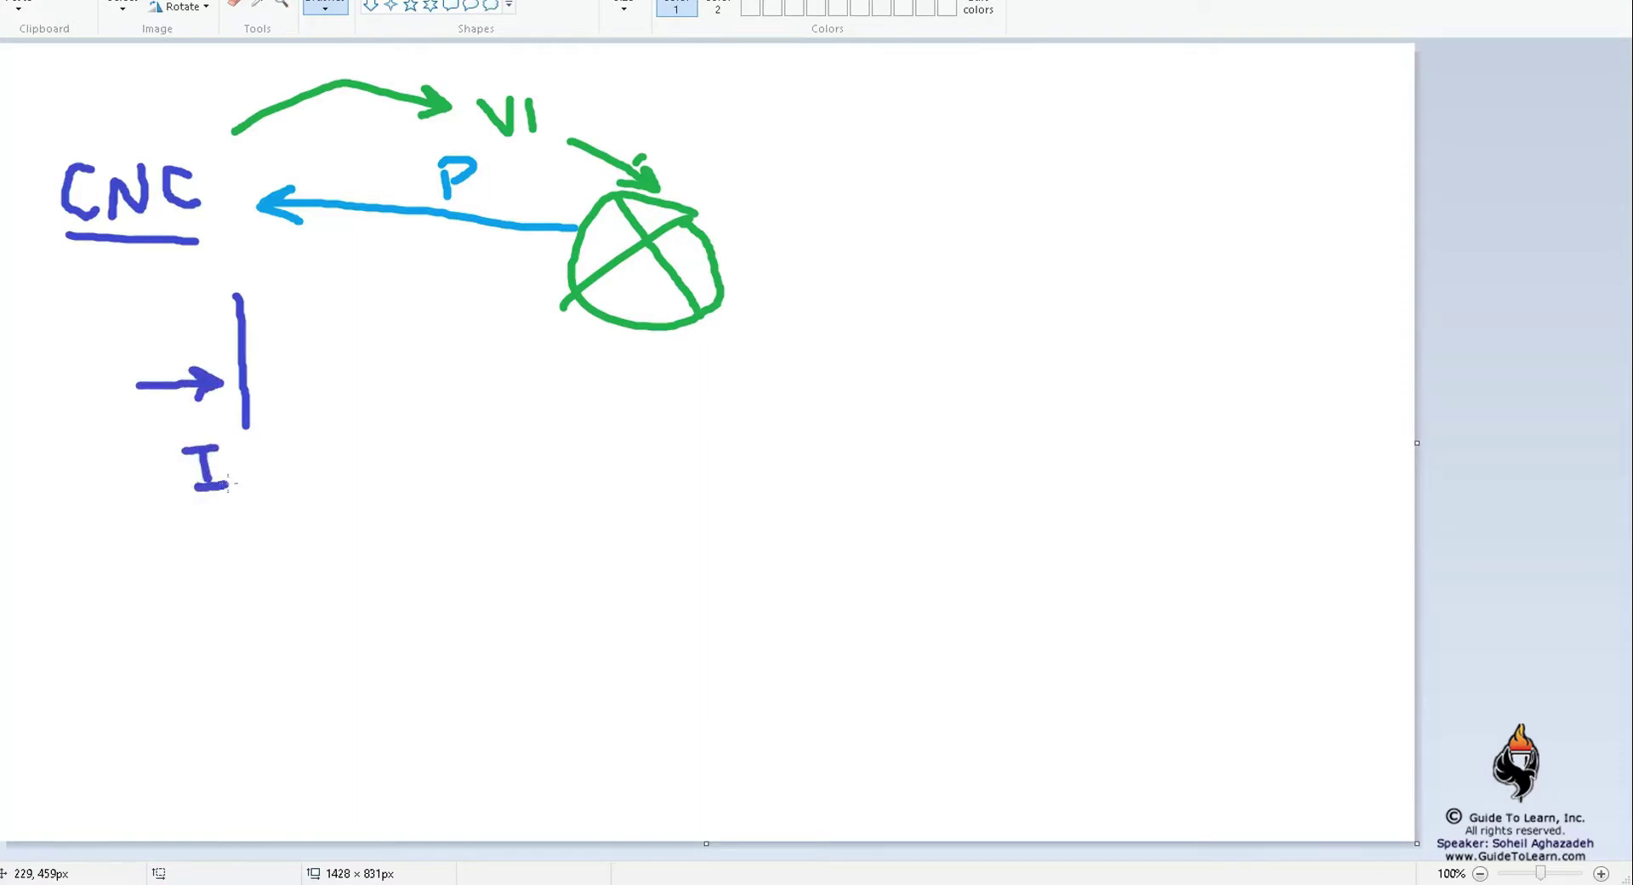
pyautogui.moveTo(308, 313); pyautogui.dragTo(319, 432)
pyautogui.moveTo(304, 463); pyautogui.dragTo(305, 517)
pyautogui.moveTo(299, 468); pyautogui.dragTo(311, 492)
pyautogui.moveTo(329, 497); pyautogui.dragTo(357, 515)
pyautogui.moveTo(381, 485); pyautogui.dragTo(384, 515)
pyautogui.moveTo(409, 473); pyautogui.dragTo(457, 513)
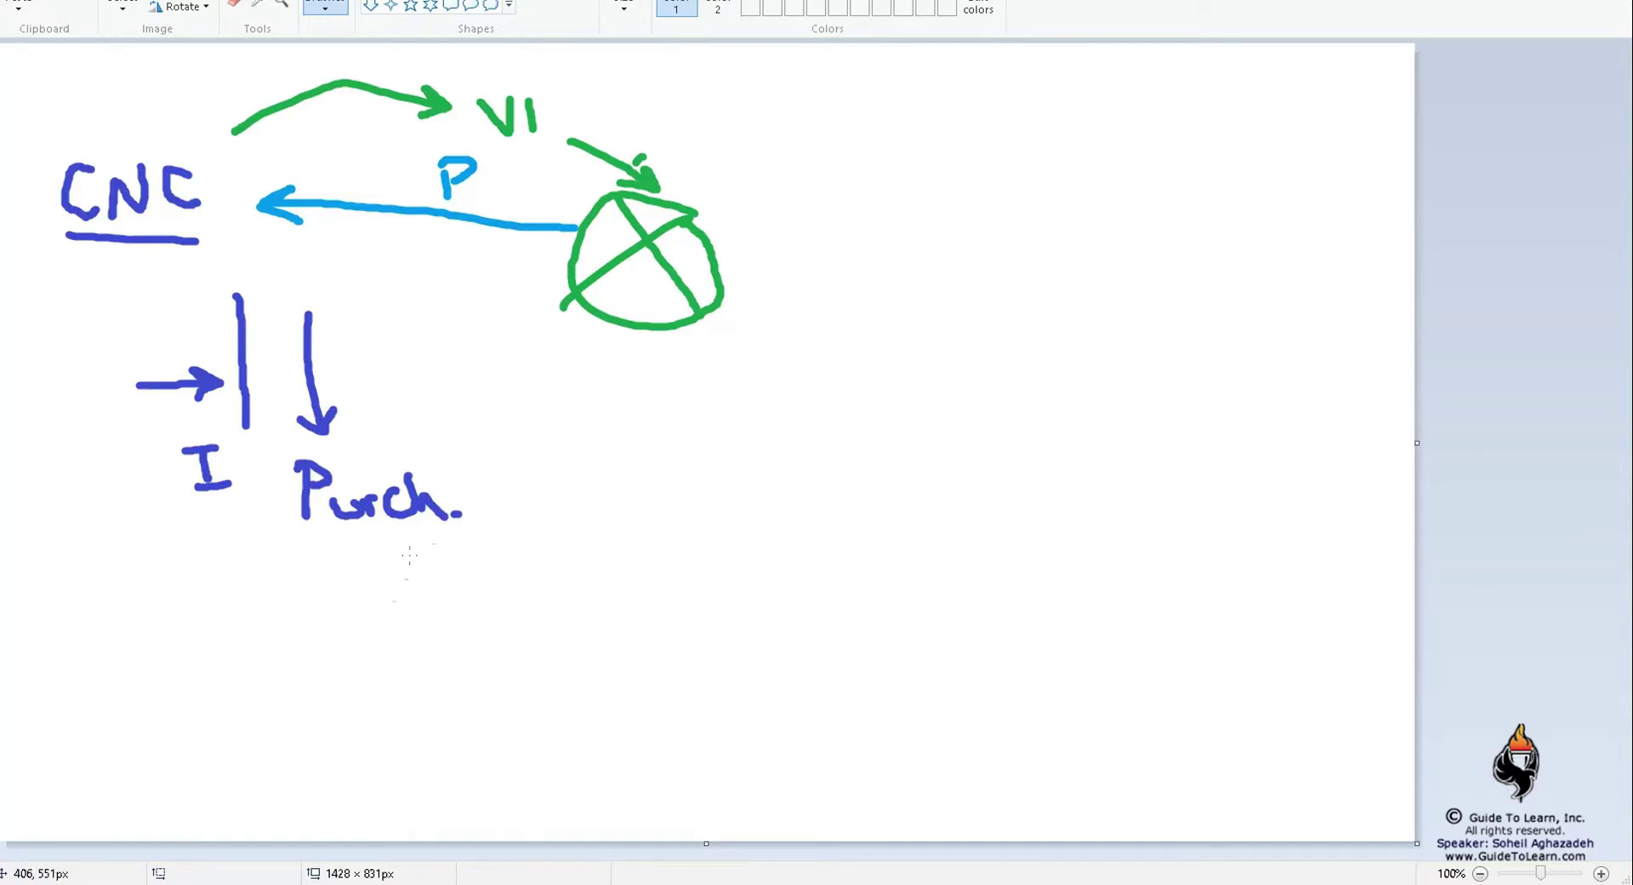
# - Draw a grey-blue curve under "Purch." with an upward arrow to it, and write PO leading to INV beside the arrow
pyautogui.moveTo(473, 523)
pyautogui.mouseDown()
pyautogui.moveTo(297, 572)
pyautogui.moveTo(215, 534)
pyautogui.mouseUp()
pyautogui.moveTo(319, 589); pyautogui.dragTo(294, 729)
pyautogui.moveTo(288, 629)
pyautogui.mouseDown()
pyautogui.moveTo(327, 606)
pyautogui.moveTo(282, 628)
pyautogui.mouseUp()
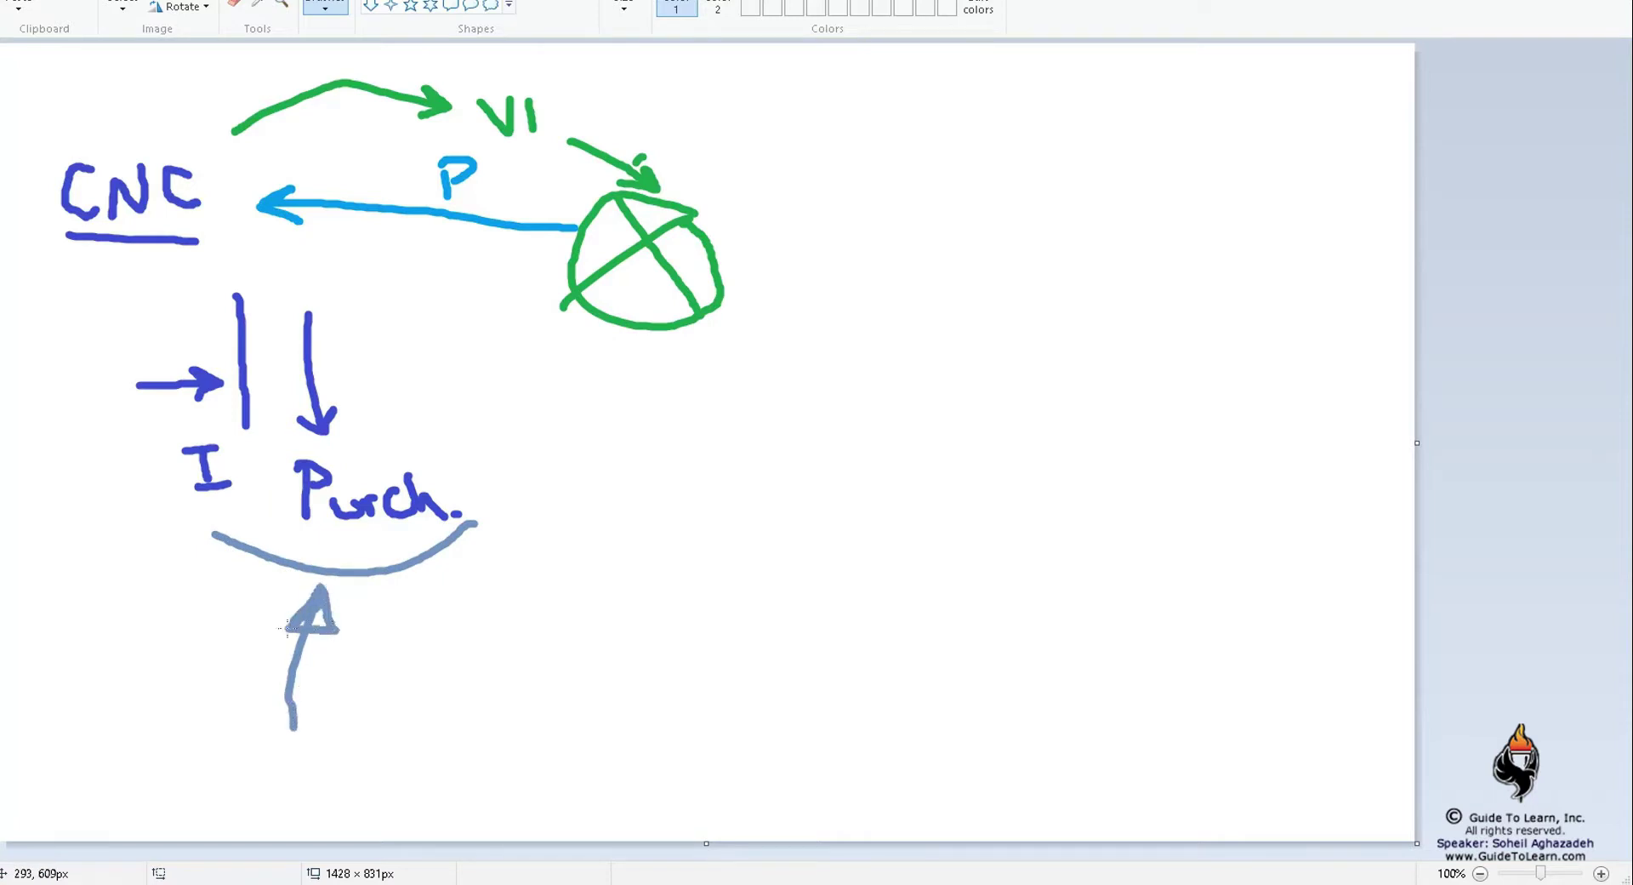
pyautogui.moveTo(129, 631)
pyautogui.mouseDown()
pyautogui.moveTo(143, 677)
pyautogui.moveTo(141, 656)
pyautogui.moveTo(204, 662)
pyautogui.moveTo(209, 626)
pyautogui.mouseUp()
pyautogui.moveTo(117, 683)
pyautogui.mouseDown()
pyautogui.moveTo(92, 747)
pyautogui.moveTo(178, 757)
pyautogui.moveTo(172, 727)
pyautogui.moveTo(200, 757)
pyautogui.moveTo(237, 708)
pyautogui.moveTo(257, 738)
pyautogui.moveTo(228, 692)
pyautogui.mouseUp()
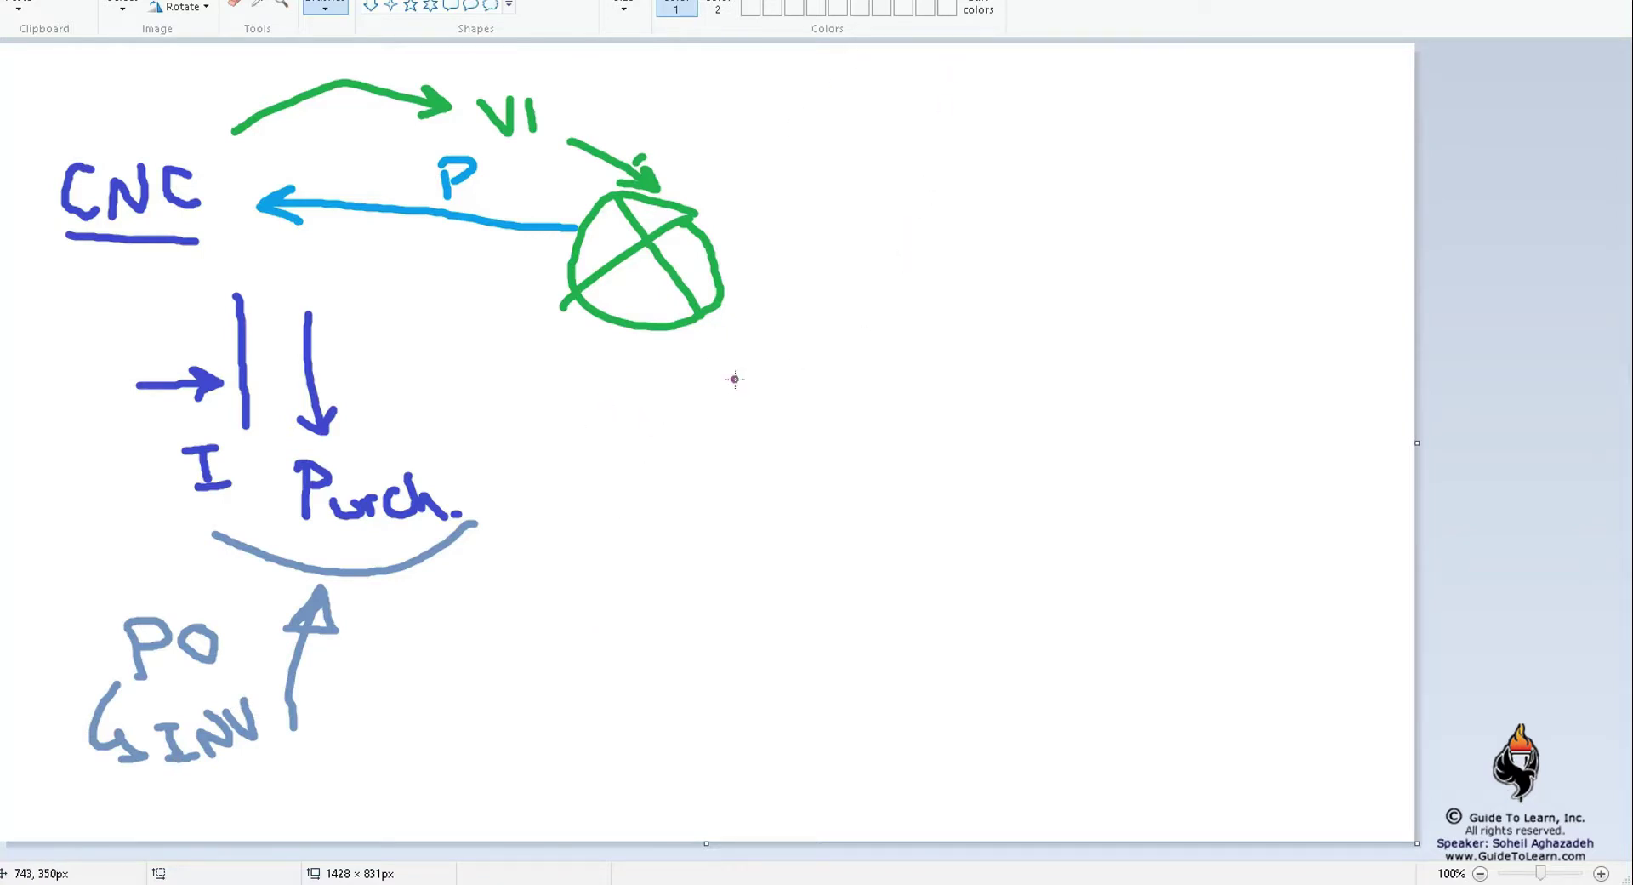
# - Draw a purple arrow down from the crossed circle to the label "Aqc." and underline the label
pyautogui.moveTo(703, 332); pyautogui.dragTo(751, 431)
pyautogui.moveTo(764, 400); pyautogui.dragTo(713, 415)
pyautogui.moveTo(661, 536); pyautogui.dragTo(706, 529)
pyautogui.moveTo(672, 514); pyautogui.dragTo(699, 514)
pyautogui.moveTo(741, 503); pyautogui.dragTo(751, 560)
pyautogui.moveTo(771, 496); pyautogui.dragTo(789, 521)
pyautogui.moveTo(659, 549); pyautogui.dragTo(794, 556)
pyautogui.click(766, 544)
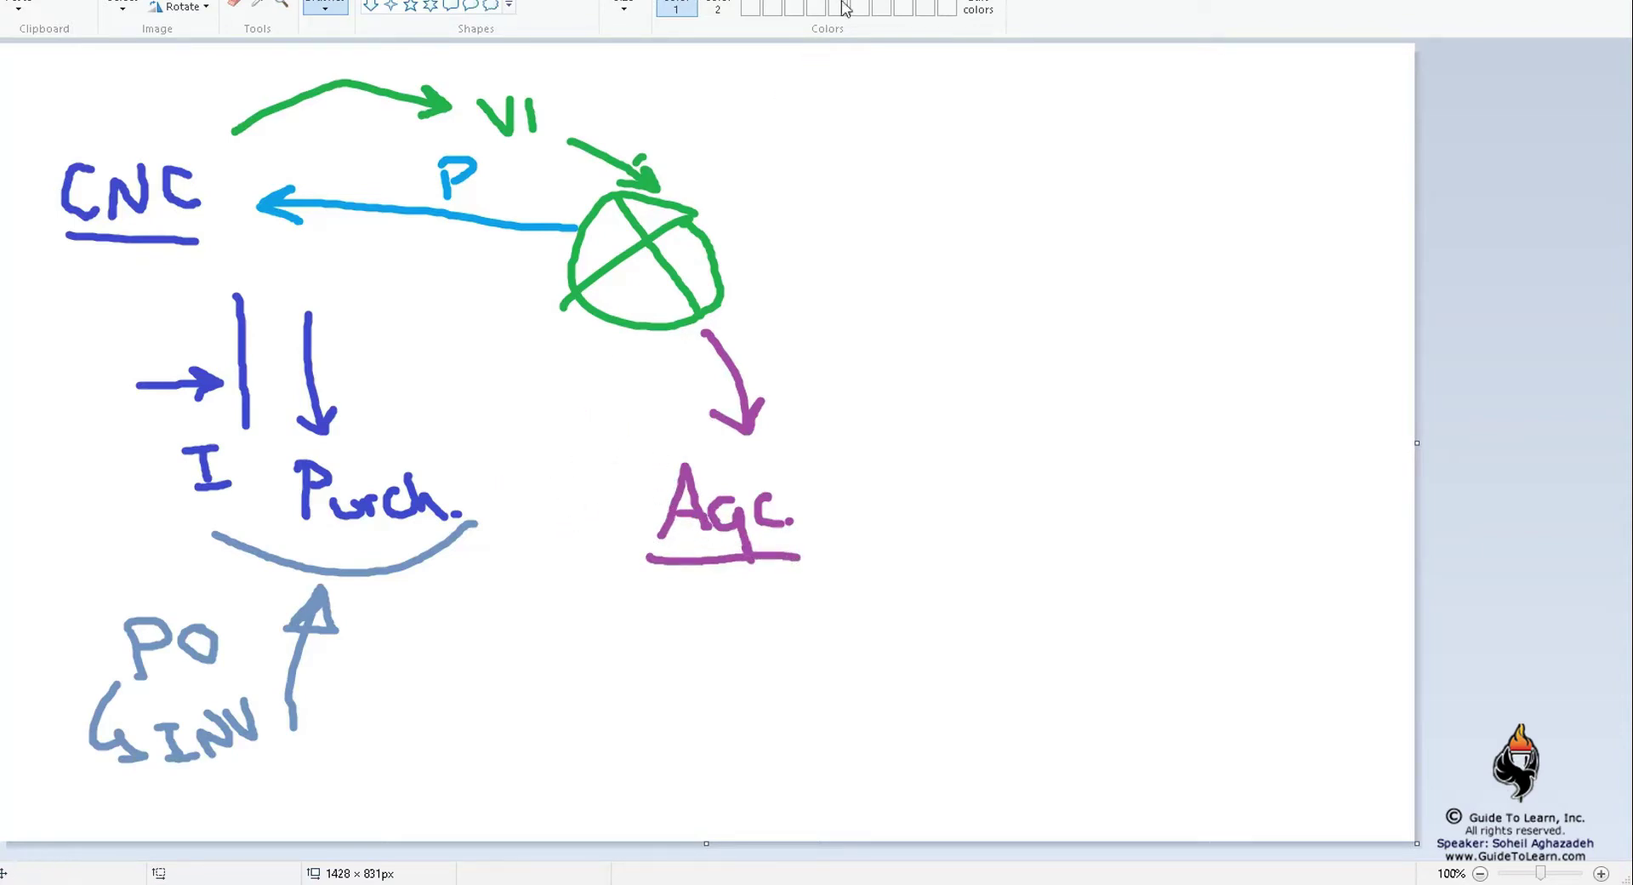
# - Draw a red bar beside CNC with a long curved arrow, and continue it through smaller arrows and a T to "Prod"
pyautogui.moveTo(815, 451)
pyautogui.mouseDown()
pyautogui.moveTo(583, 477)
pyautogui.moveTo(325, 434)
pyautogui.moveTo(312, 553)
pyautogui.moveTo(680, 634)
pyautogui.moveTo(843, 515)
pyautogui.moveTo(813, 455)
pyautogui.mouseUp()
pyautogui.click(465, 511)
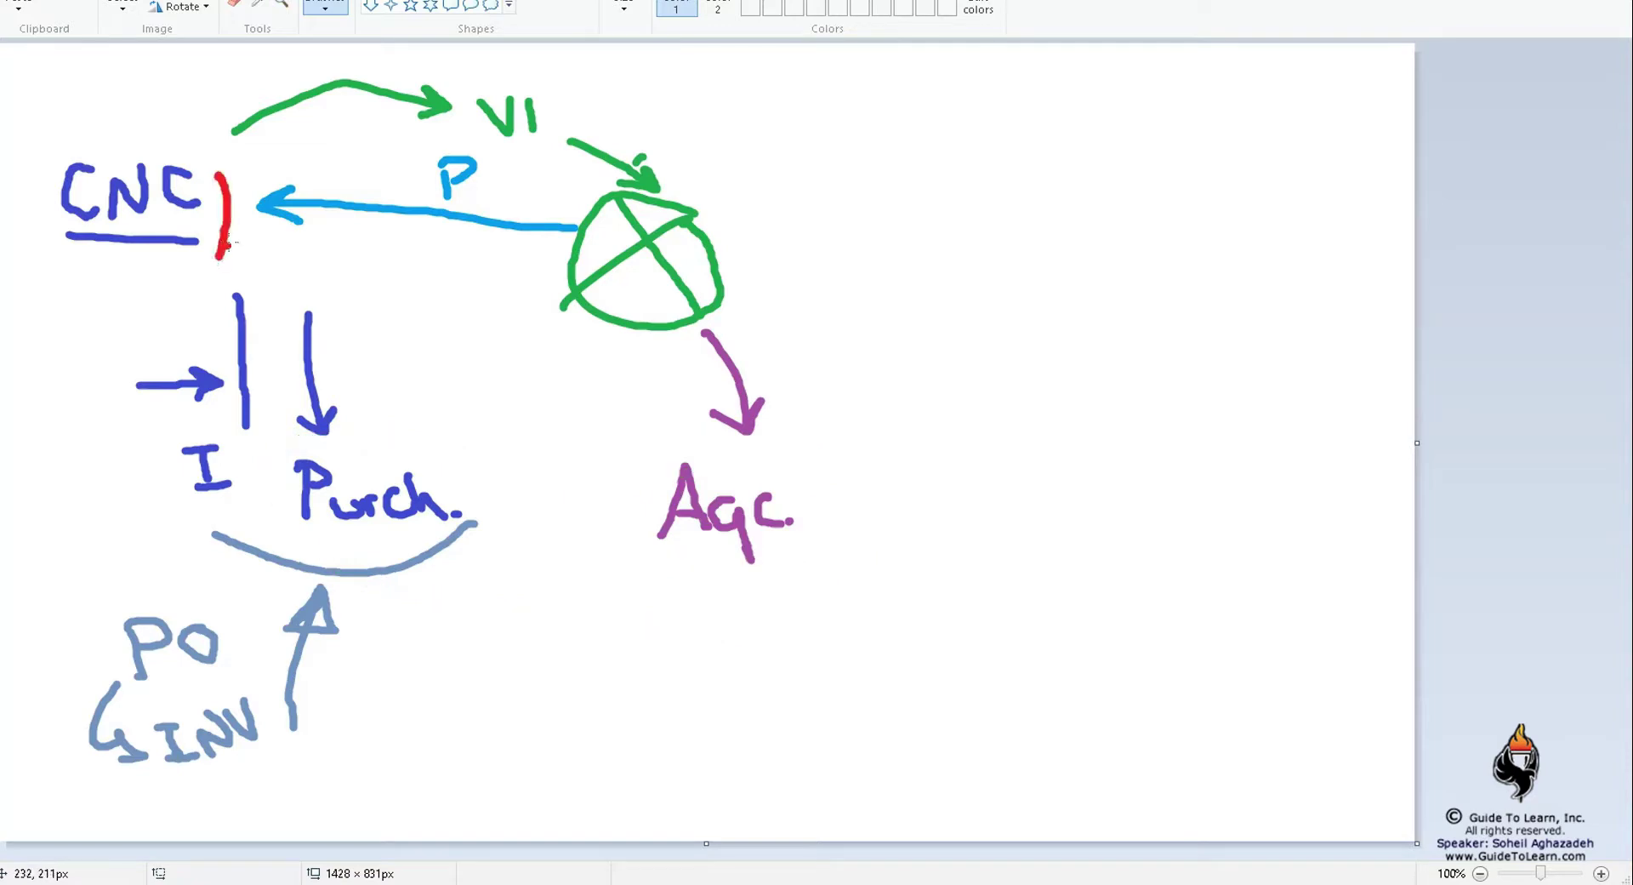
pyautogui.moveTo(225, 234)
pyautogui.mouseDown()
pyautogui.moveTo(437, 403)
pyautogui.moveTo(532, 596)
pyautogui.moveTo(530, 571)
pyautogui.mouseUp()
pyautogui.click(546, 360)
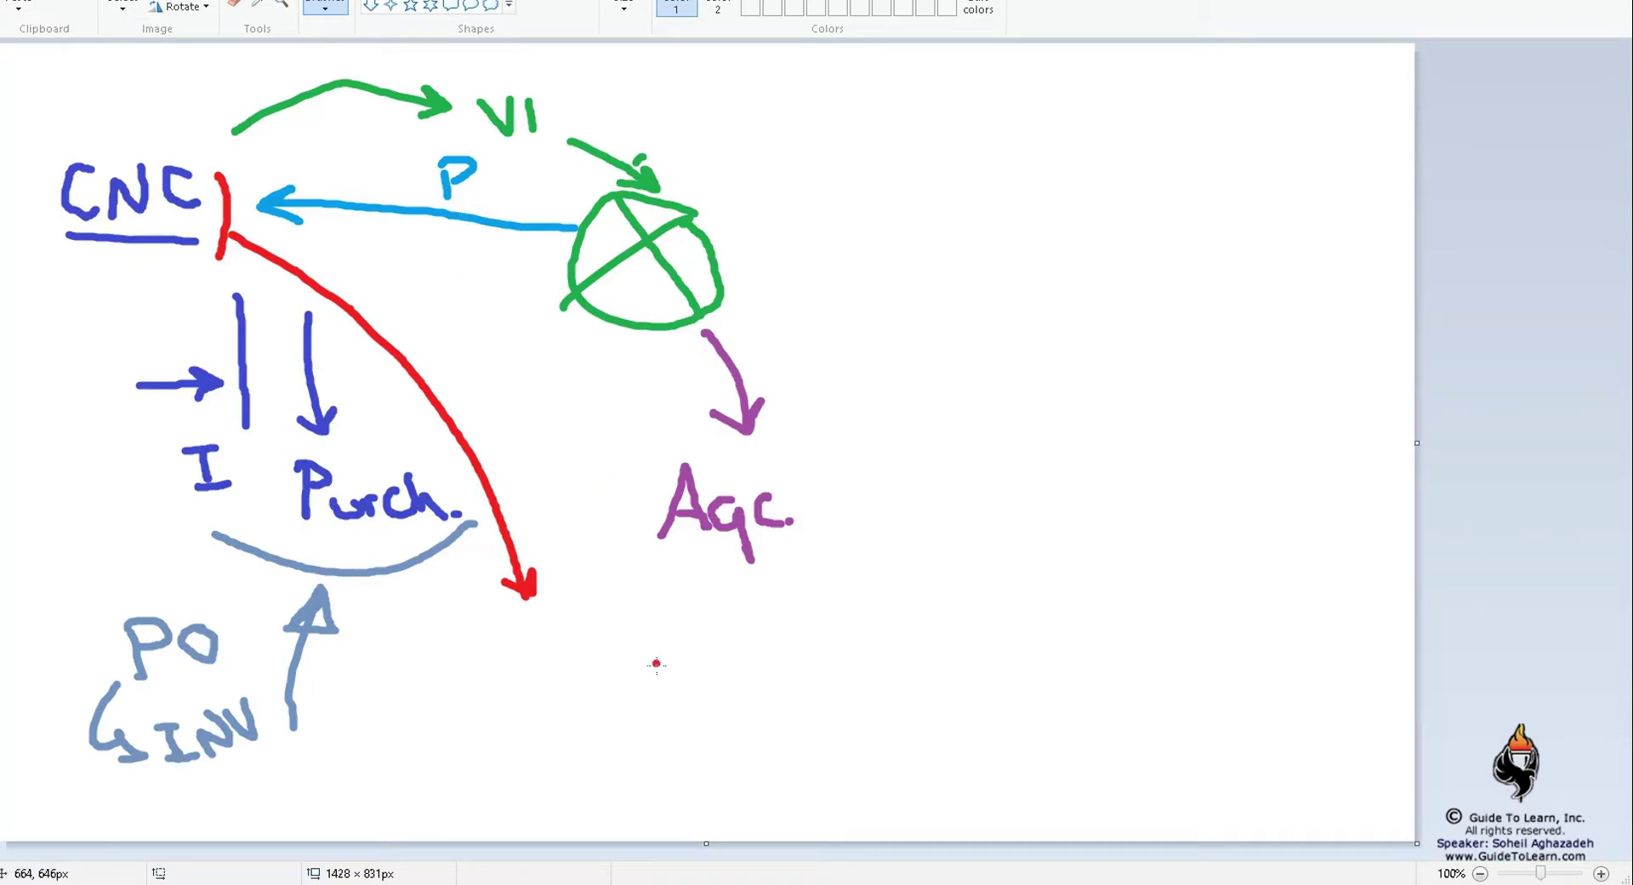
pyautogui.moveTo(548, 618)
pyautogui.mouseDown()
pyautogui.moveTo(562, 687)
pyautogui.moveTo(581, 683)
pyautogui.moveTo(556, 690)
pyautogui.moveTo(583, 724)
pyautogui.moveTo(655, 780)
pyautogui.moveTo(664, 743)
pyautogui.moveTo(729, 790)
pyautogui.moveTo(745, 780)
pyautogui.moveTo(737, 798)
pyautogui.mouseUp()
pyautogui.moveTo(779, 686)
pyautogui.mouseDown()
pyautogui.moveTo(793, 736)
pyautogui.moveTo(787, 710)
pyautogui.moveTo(859, 702)
pyautogui.moveTo(851, 676)
pyautogui.moveTo(876, 718)
pyautogui.mouseUp()
pyautogui.click(884, 705)
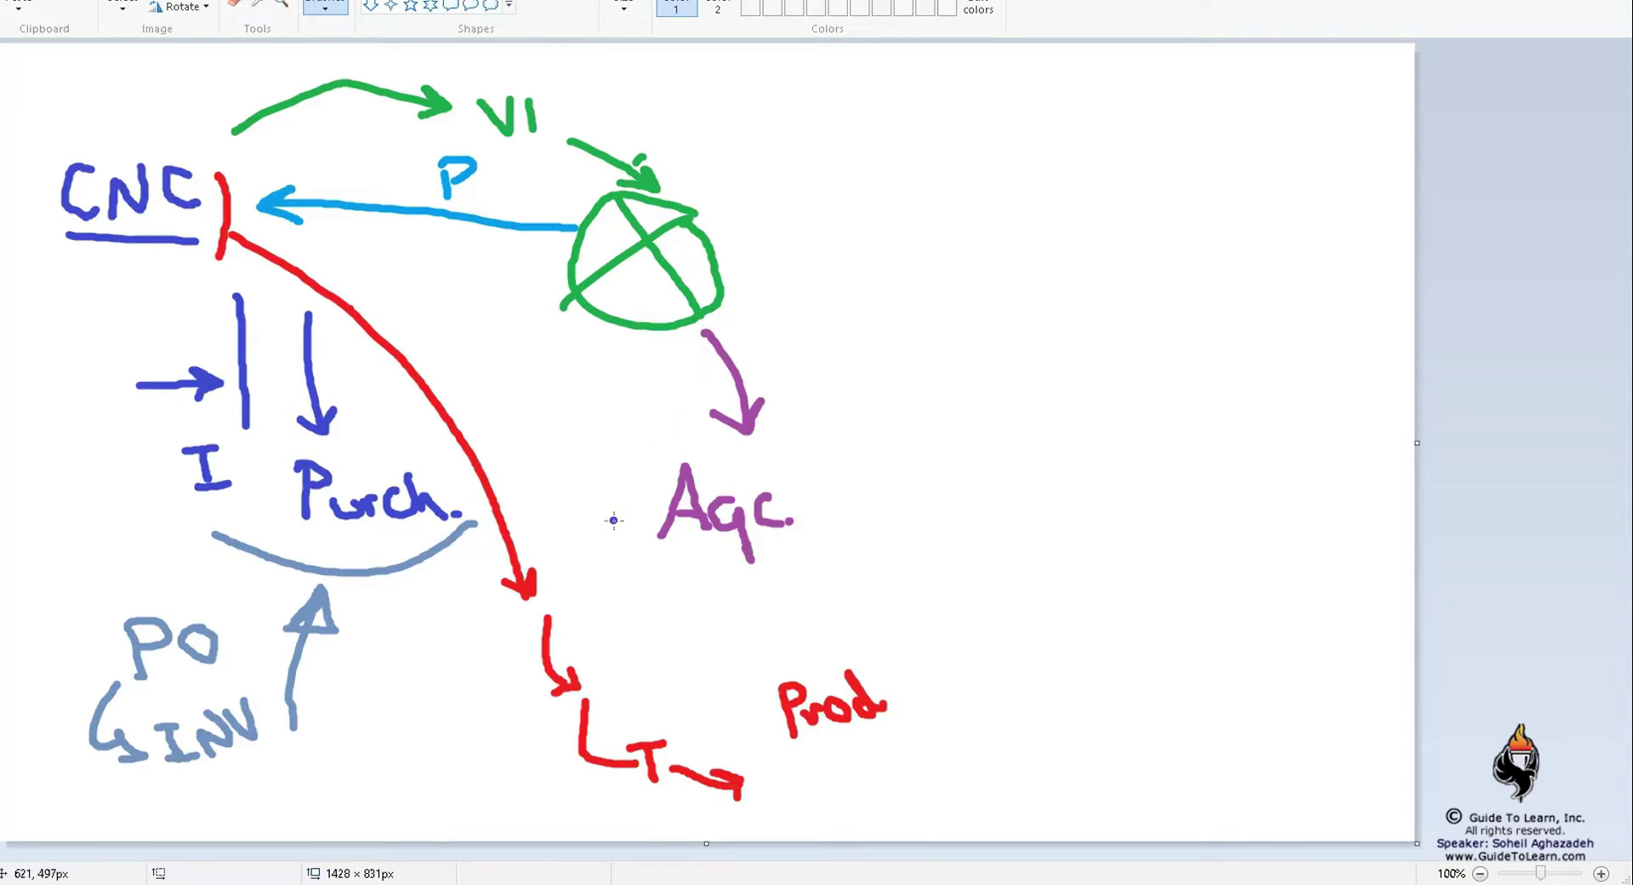
# - Draw blue lines separating "Purch." from "Aqc." and framing "Aqc.", and add a red arrow leading to "DeP"
pyautogui.moveTo(494, 367); pyautogui.dragTo(387, 765)
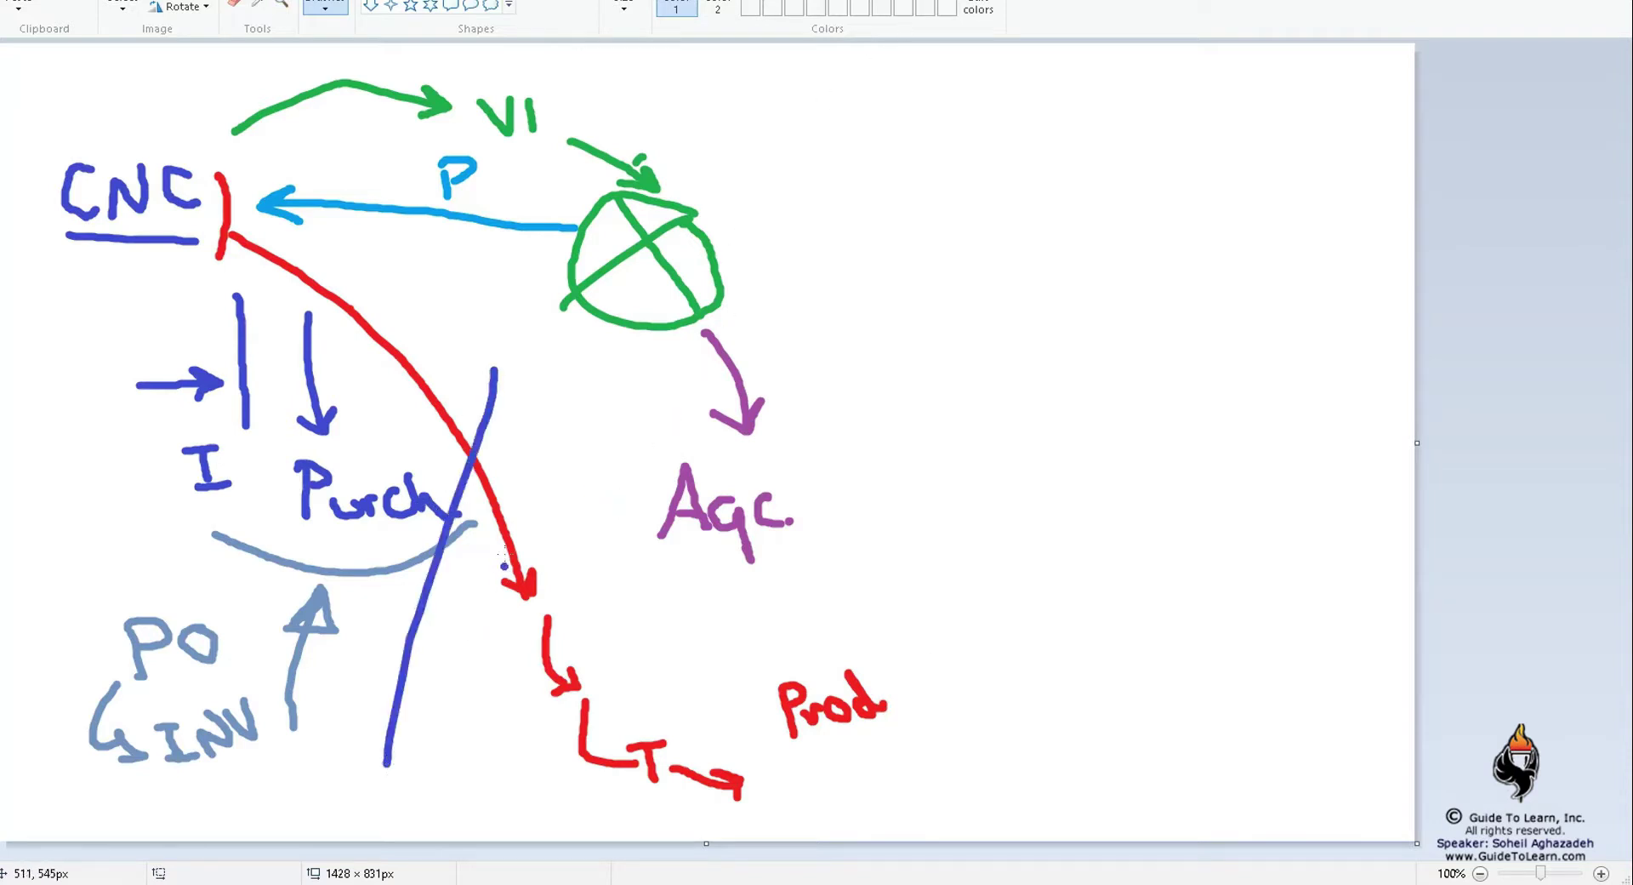
pyautogui.moveTo(512, 466); pyautogui.dragTo(630, 489)
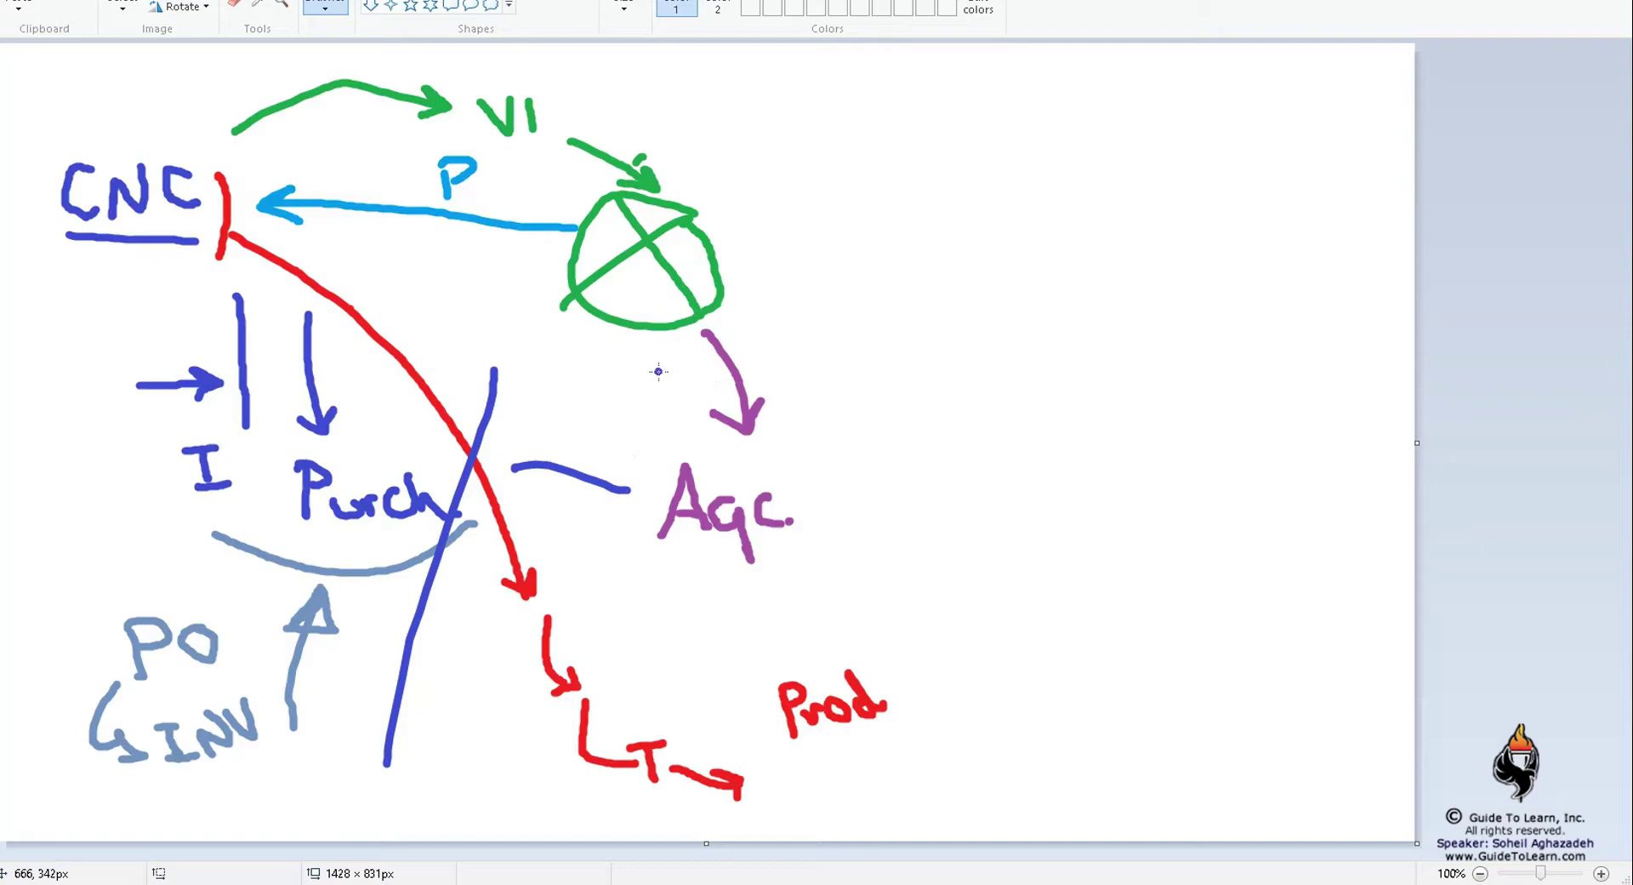
pyautogui.moveTo(659, 370)
pyautogui.mouseDown()
pyautogui.moveTo(634, 612)
pyautogui.moveTo(852, 563)
pyautogui.moveTo(1017, 453)
pyautogui.mouseUp()
pyautogui.moveTo(971, 458); pyautogui.dragTo(1007, 476)
pyautogui.moveTo(1060, 387)
pyautogui.mouseDown()
pyautogui.moveTo(1073, 431)
pyautogui.moveTo(1136, 400)
pyautogui.moveTo(1150, 419)
pyautogui.mouseUp()
pyautogui.moveTo(1156, 380)
pyautogui.mouseDown()
pyautogui.moveTo(1177, 423)
pyautogui.moveTo(1172, 362)
pyautogui.moveTo(1158, 393)
pyautogui.mouseUp()
pyautogui.click(1137, 407)
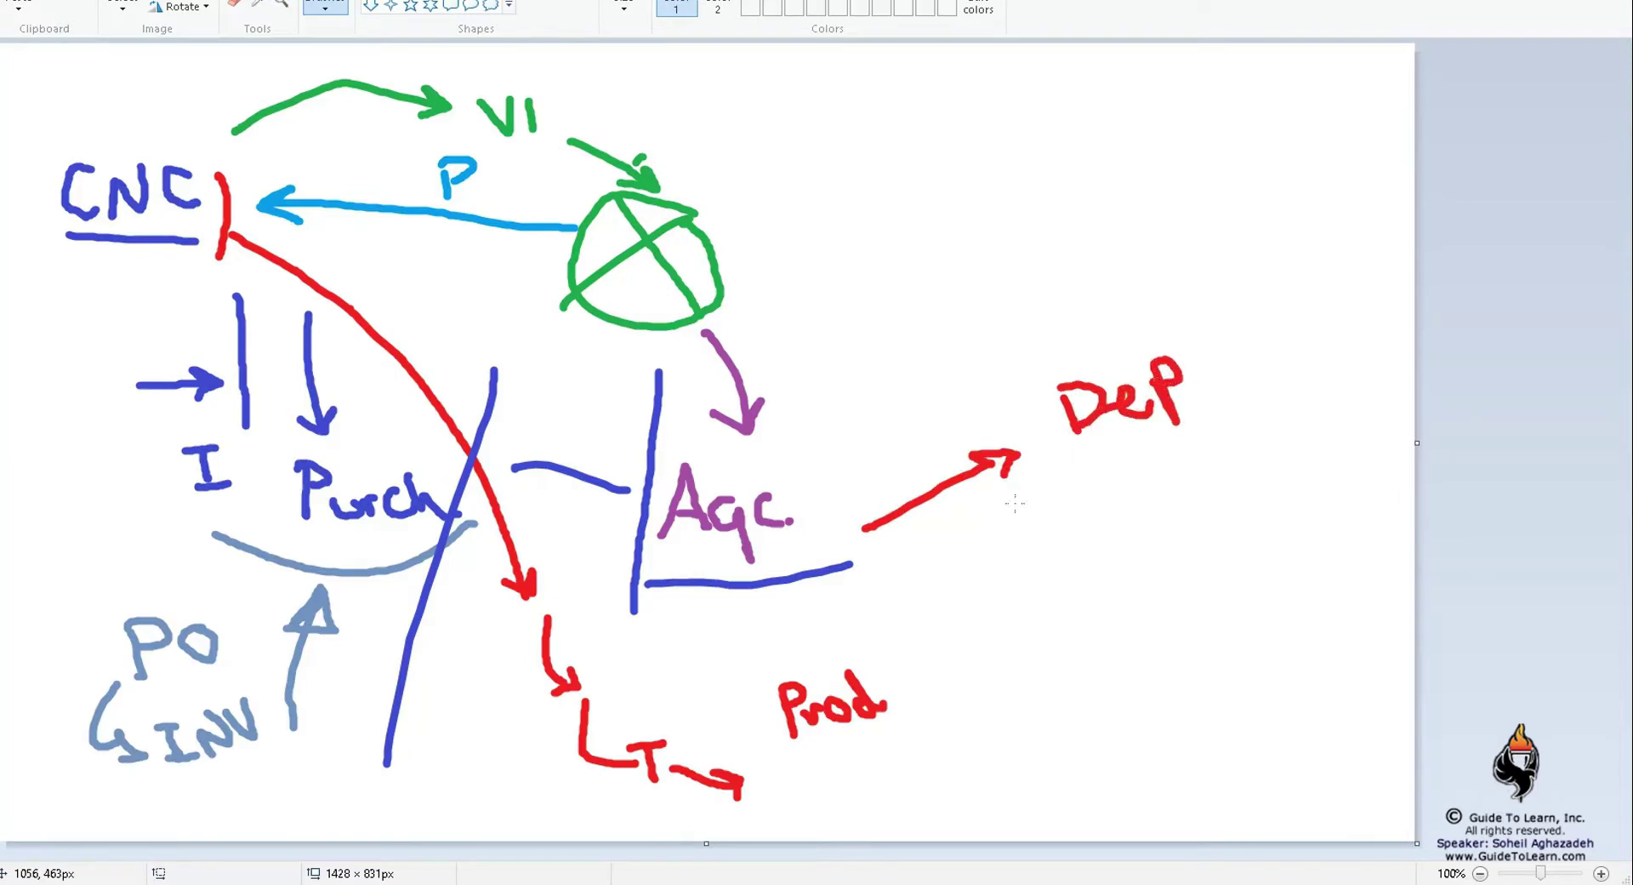
# - Write NBV in red below "DeP", underline it, and add a descending series of short red dashes beneath it
pyautogui.click(874, 564)
pyautogui.moveTo(958, 594)
pyautogui.mouseDown()
pyautogui.moveTo(1006, 549)
pyautogui.moveTo(1042, 544)
pyautogui.moveTo(1038, 561)
pyautogui.moveTo(1102, 502)
pyautogui.mouseUp()
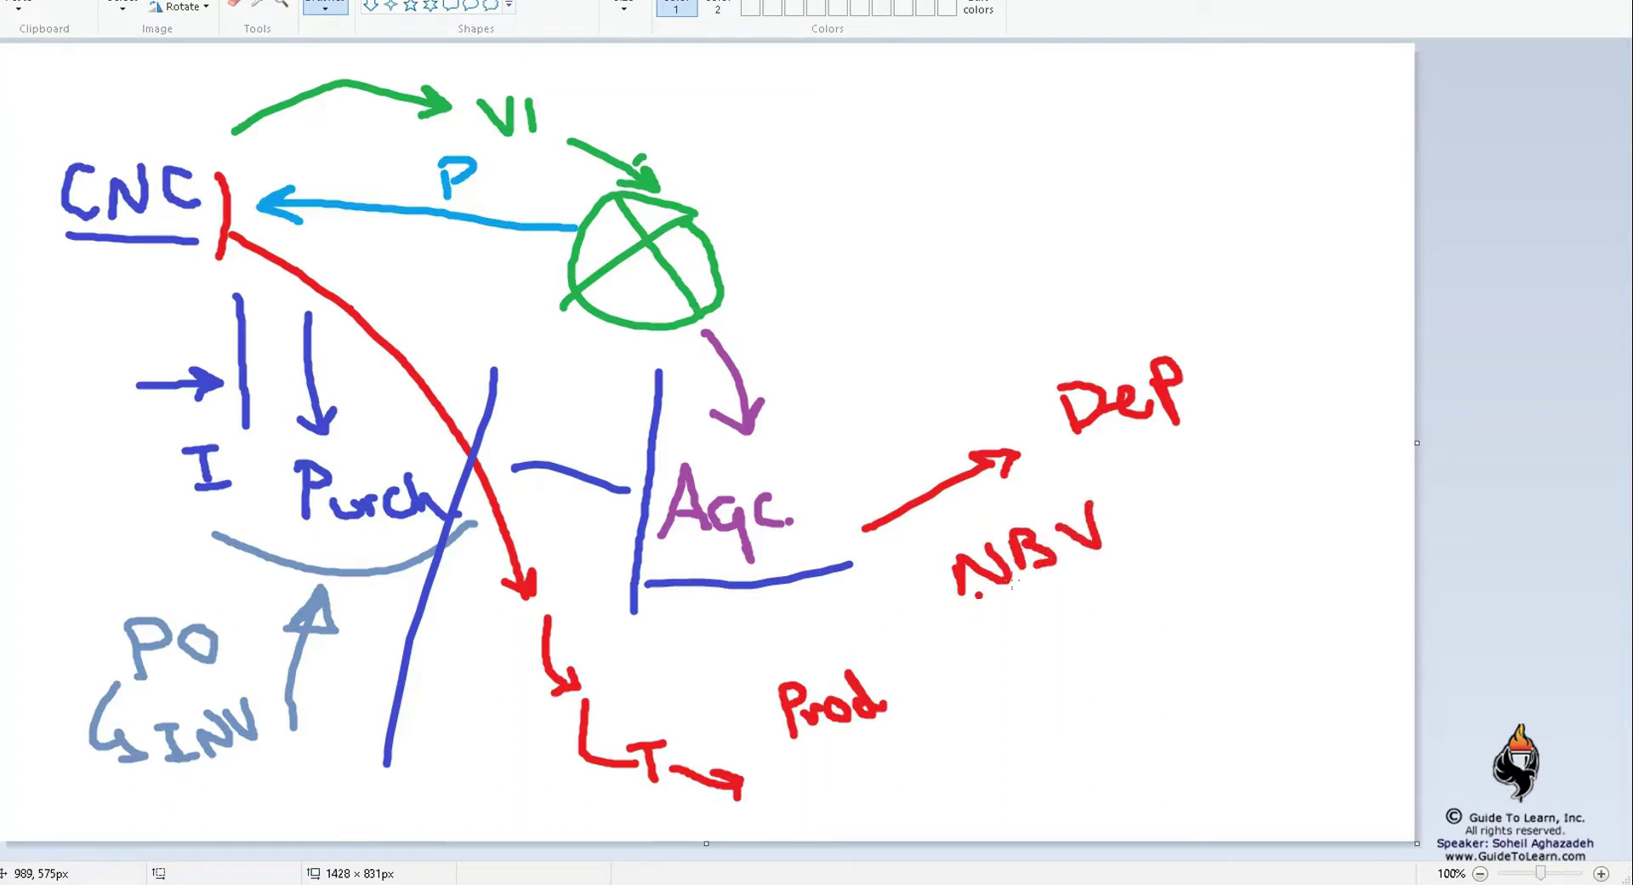
pyautogui.moveTo(1125, 556)
pyautogui.mouseDown()
pyautogui.moveTo(954, 606)
pyautogui.moveTo(1065, 631)
pyautogui.mouseUp()
pyautogui.moveTo(1033, 645)
pyautogui.mouseDown()
pyautogui.moveTo(1076, 645)
pyautogui.moveTo(1090, 663)
pyautogui.mouseUp()
pyautogui.moveTo(1068, 679); pyautogui.dragTo(1096, 678)
pyautogui.moveTo(1075, 699); pyautogui.dragTo(1107, 698)
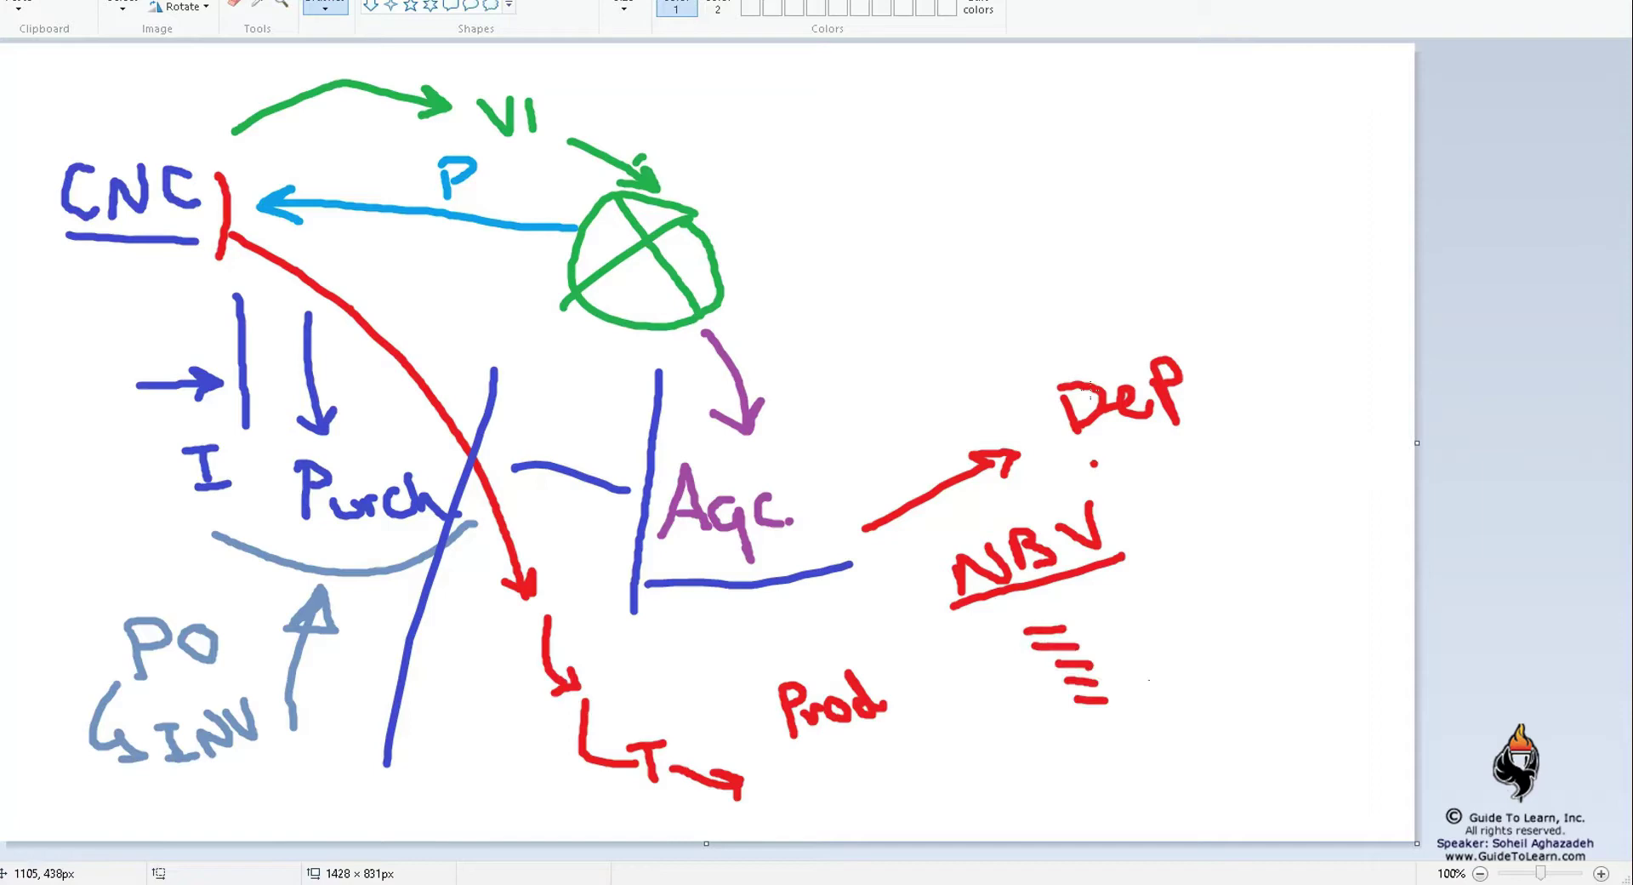
# - Add two green plus signs and a bracket beside the red dashes, plus green up and down arrows on the dashes' other side
pyautogui.click(893, 2)
pyautogui.moveTo(1104, 632); pyautogui.dragTo(1157, 629)
pyautogui.moveTo(1133, 615)
pyautogui.mouseDown()
pyautogui.moveTo(1133, 651)
pyautogui.moveTo(1176, 668)
pyautogui.moveTo(1151, 687)
pyautogui.mouseUp()
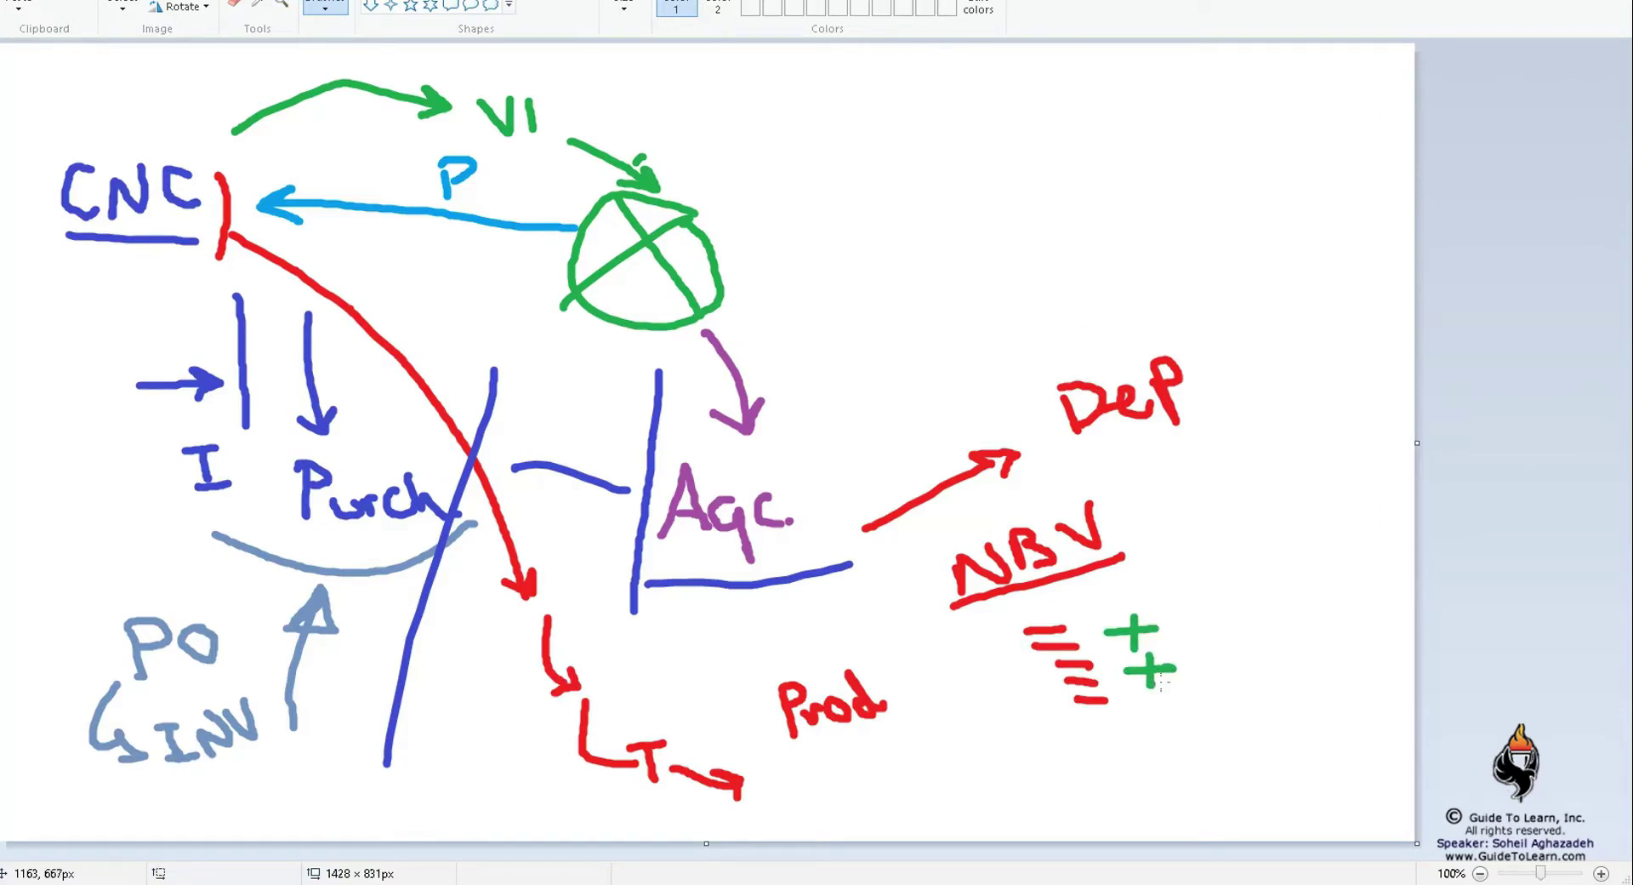
pyautogui.moveTo(1149, 590)
pyautogui.mouseDown()
pyautogui.moveTo(1202, 717)
pyautogui.moveTo(1187, 743)
pyautogui.mouseUp()
pyautogui.click(1020, 683)
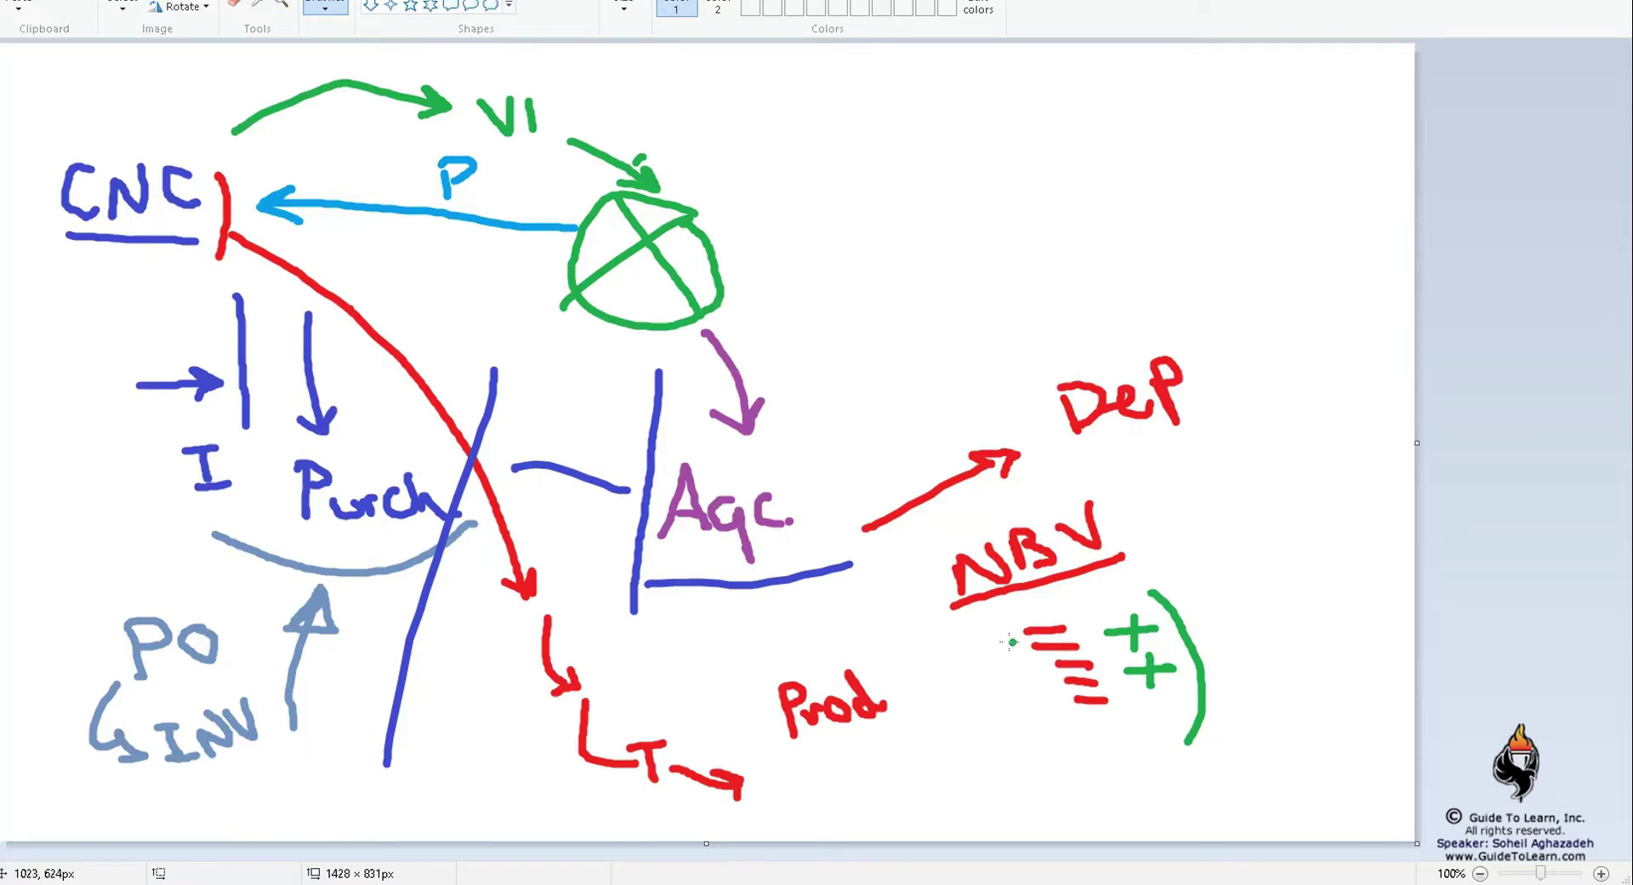
pyautogui.moveTo(968, 723); pyautogui.dragTo(955, 647)
pyautogui.moveTo(940, 673)
pyautogui.mouseDown()
pyautogui.moveTo(974, 676)
pyautogui.moveTo(1006, 721)
pyautogui.mouseUp()
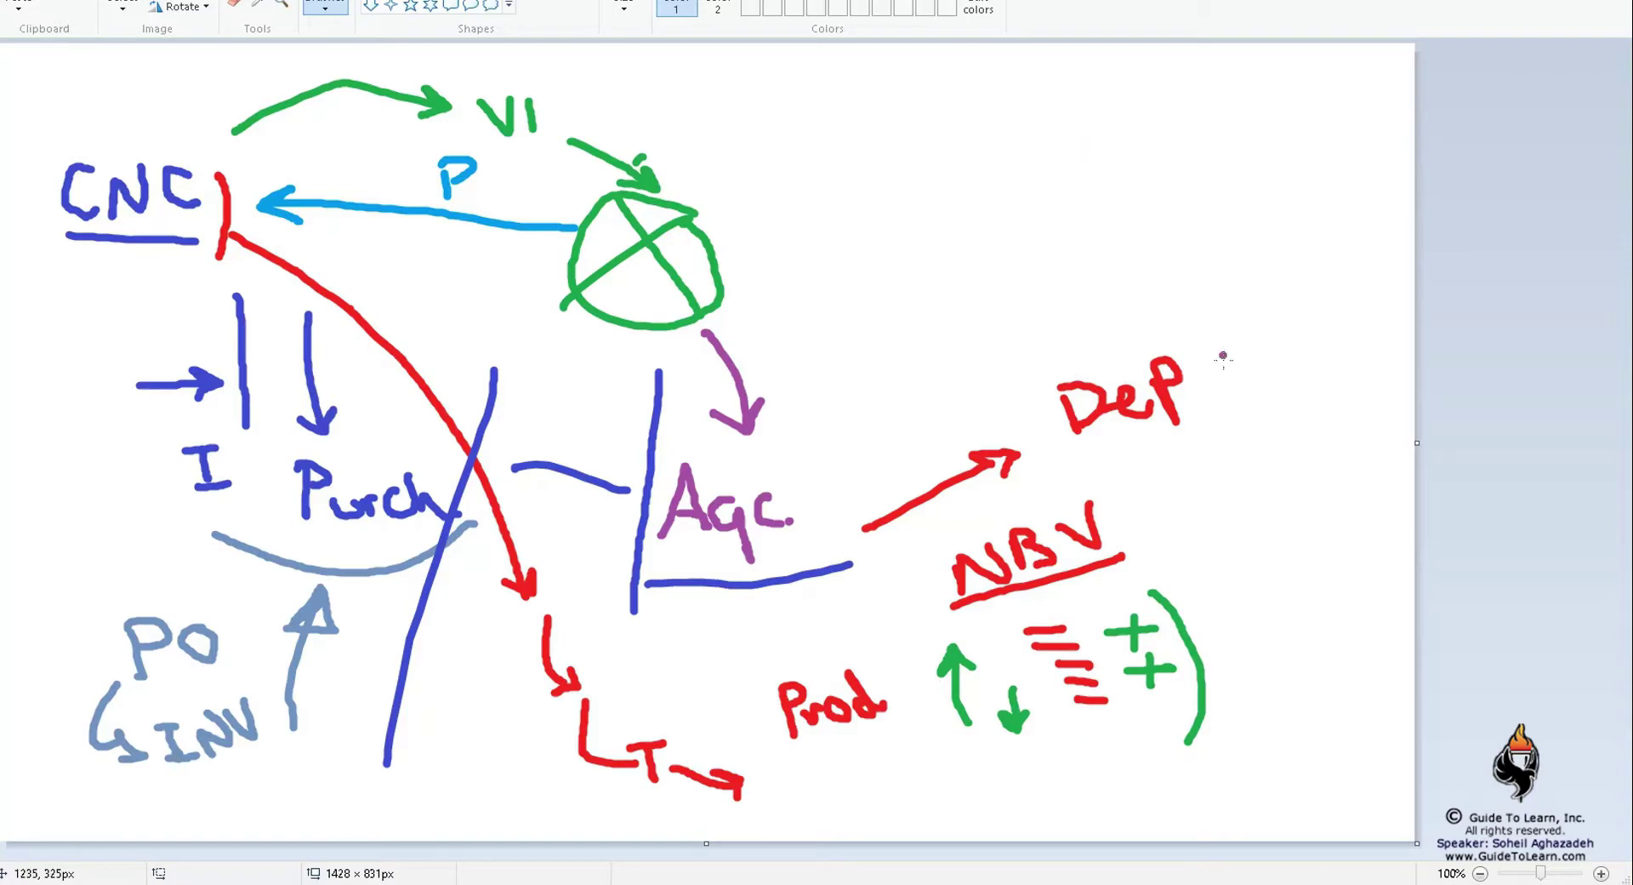
# - Draw a purple arrow up from "DeP" to the underlined word "Scrap", with plus and minus signs above it
pyautogui.moveTo(1189, 370)
pyautogui.mouseDown()
pyautogui.moveTo(1237, 255)
pyautogui.moveTo(1249, 272)
pyautogui.mouseUp()
pyautogui.moveTo(1191, 161); pyautogui.dragTo(1174, 203)
pyautogui.moveTo(1222, 180); pyautogui.dragTo(1225, 200)
pyautogui.moveTo(1231, 200); pyautogui.dragTo(1250, 183)
pyautogui.moveTo(1264, 183); pyautogui.dragTo(1280, 197)
pyautogui.moveTo(1291, 170)
pyautogui.mouseDown()
pyautogui.moveTo(1307, 186)
pyautogui.moveTo(1164, 229)
pyautogui.mouseUp()
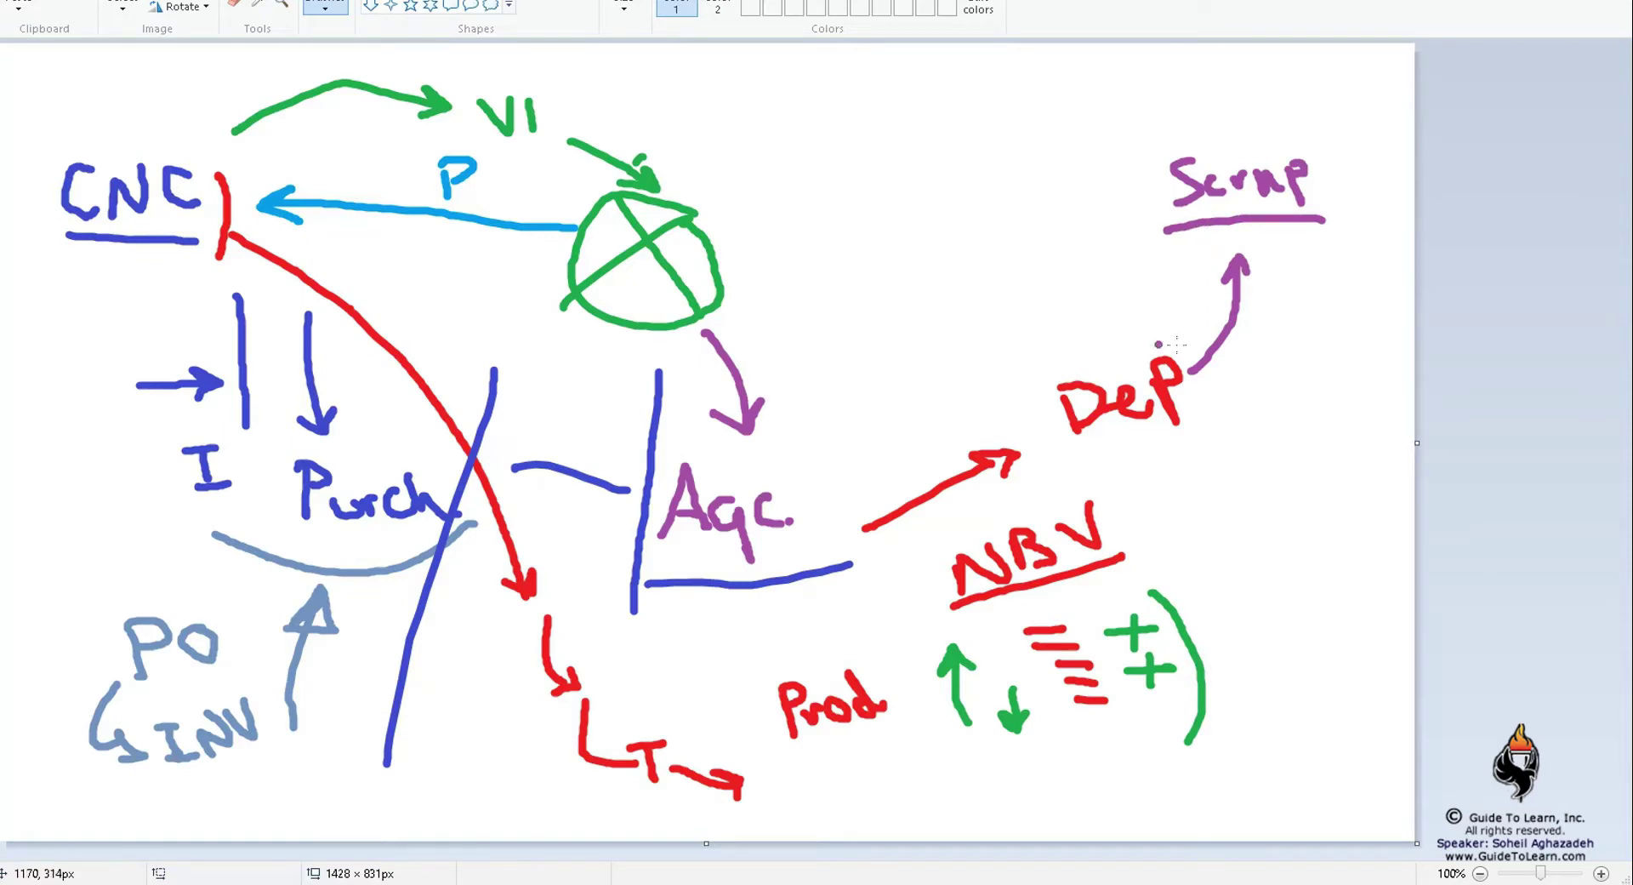
pyautogui.moveTo(1290, 115)
pyautogui.mouseDown()
pyautogui.moveTo(1325, 116)
pyautogui.moveTo(1216, 121)
pyautogui.moveTo(1226, 135)
pyautogui.mouseUp()
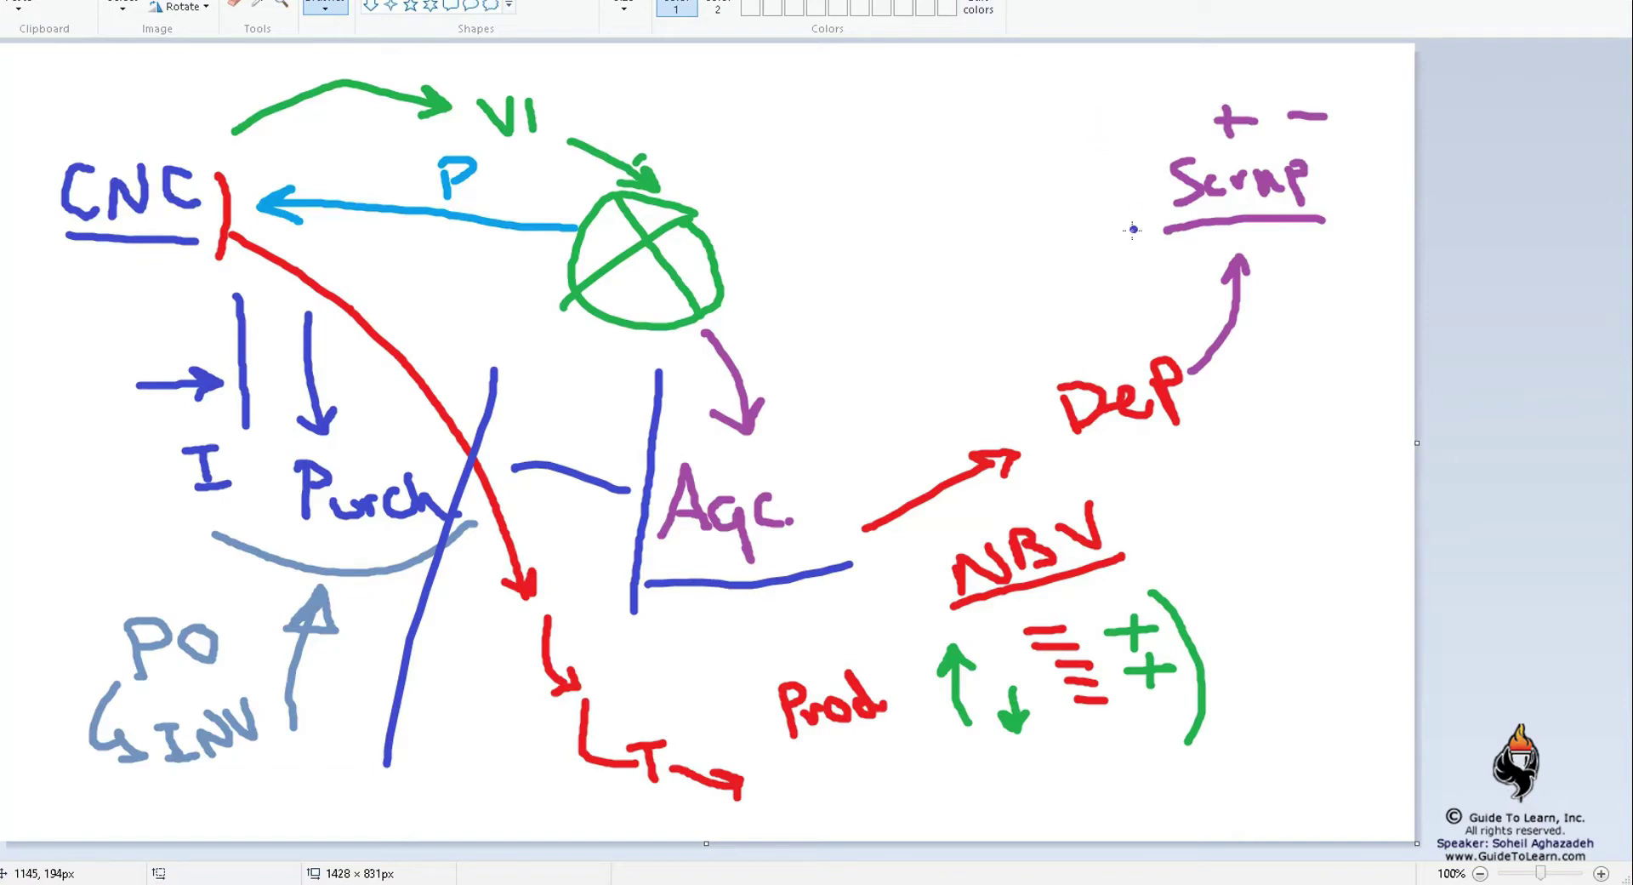
# - Write "Sell" in blue beside "Scrap", underline it, and write "Disposal" beneath it
pyautogui.moveTo(978, 197); pyautogui.dragTo(940, 231)
pyautogui.moveTo(976, 213); pyautogui.dragTo(1004, 226)
pyautogui.moveTo(1012, 201); pyautogui.dragTo(1014, 226)
pyautogui.moveTo(1025, 198)
pyautogui.mouseDown()
pyautogui.moveTo(1027, 222)
pyautogui.moveTo(946, 262)
pyautogui.moveTo(1026, 314)
pyautogui.moveTo(1072, 313)
pyautogui.moveTo(1092, 284)
pyautogui.moveTo(1110, 316)
pyautogui.mouseUp()
pyautogui.moveTo(1141, 291)
pyautogui.mouseDown()
pyautogui.moveTo(1155, 333)
pyautogui.moveTo(1165, 307)
pyautogui.moveTo(1284, 326)
pyautogui.mouseUp()
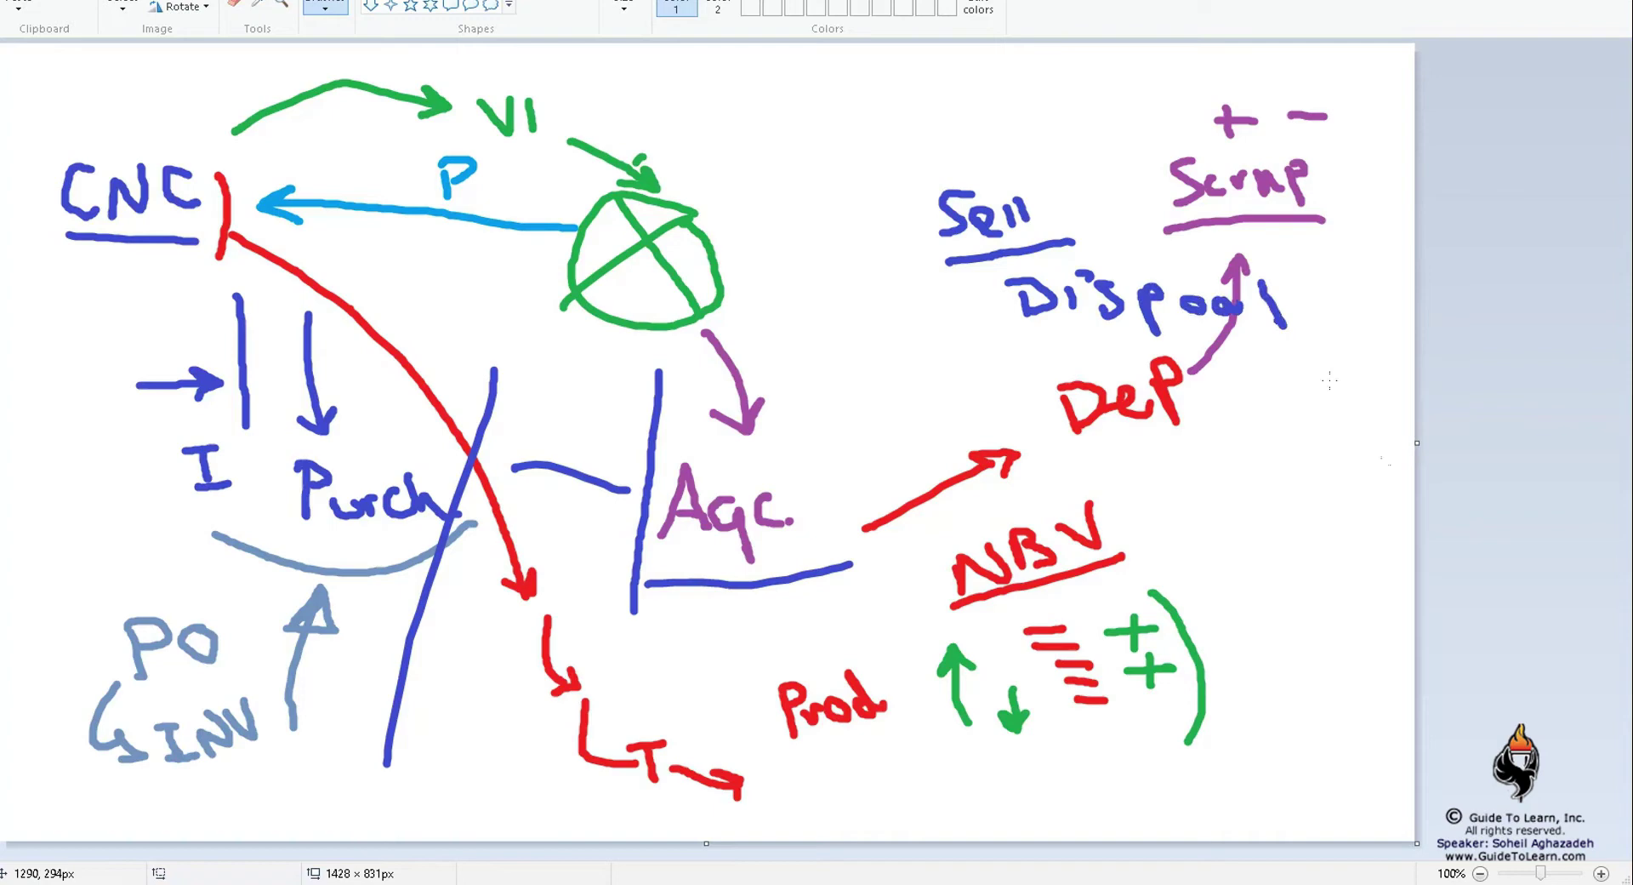